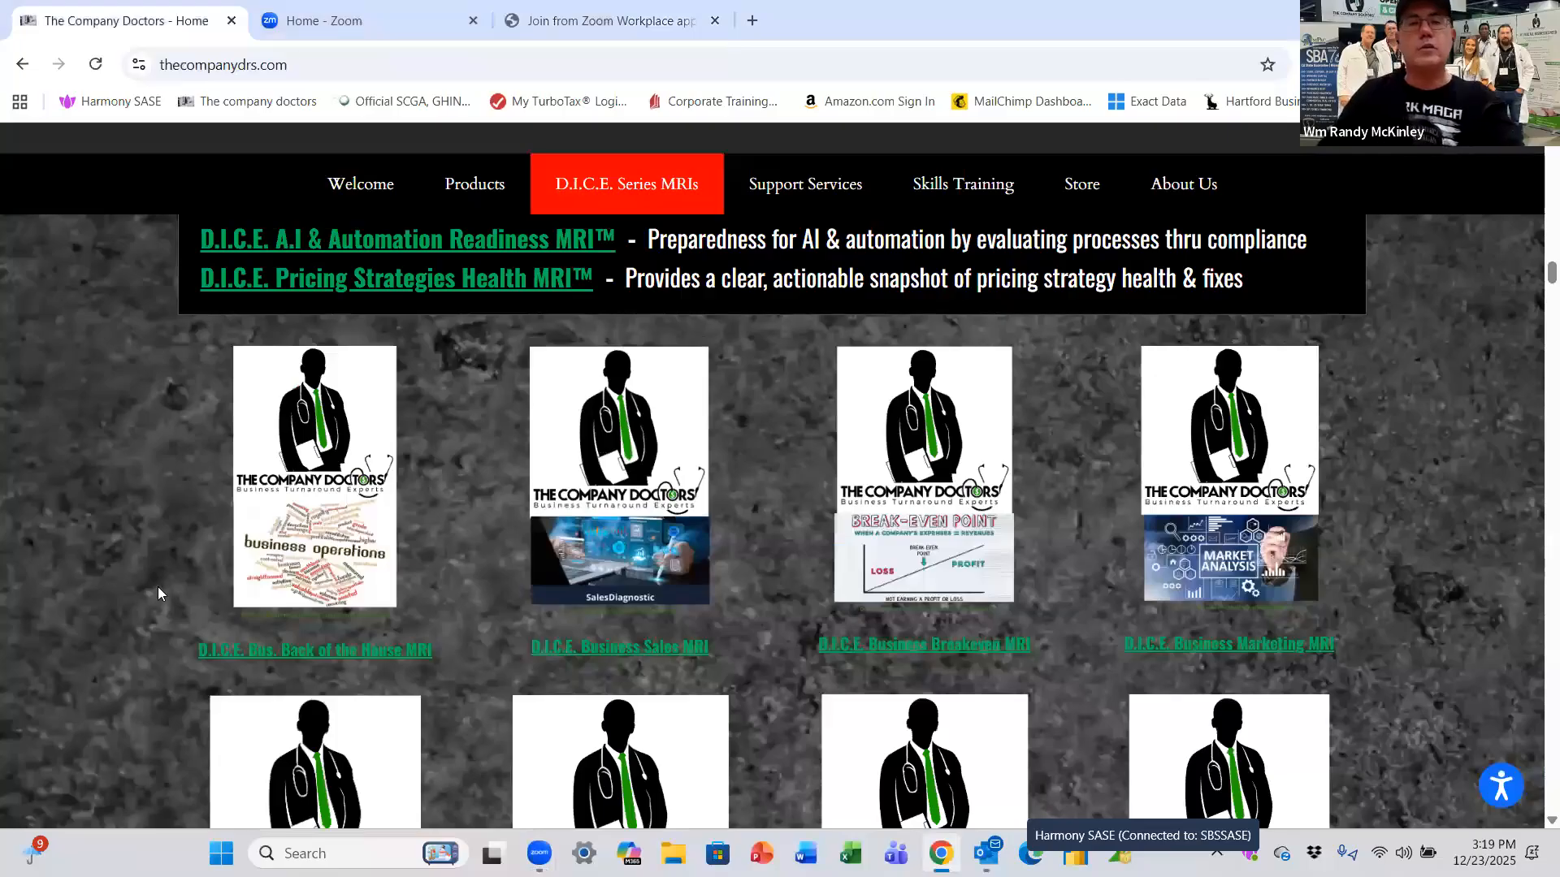
Step: Open the D.I.C.E. Business Sales MRI Typeform from the D.I.C.E. Series MRIs list
left_click(648, 648)
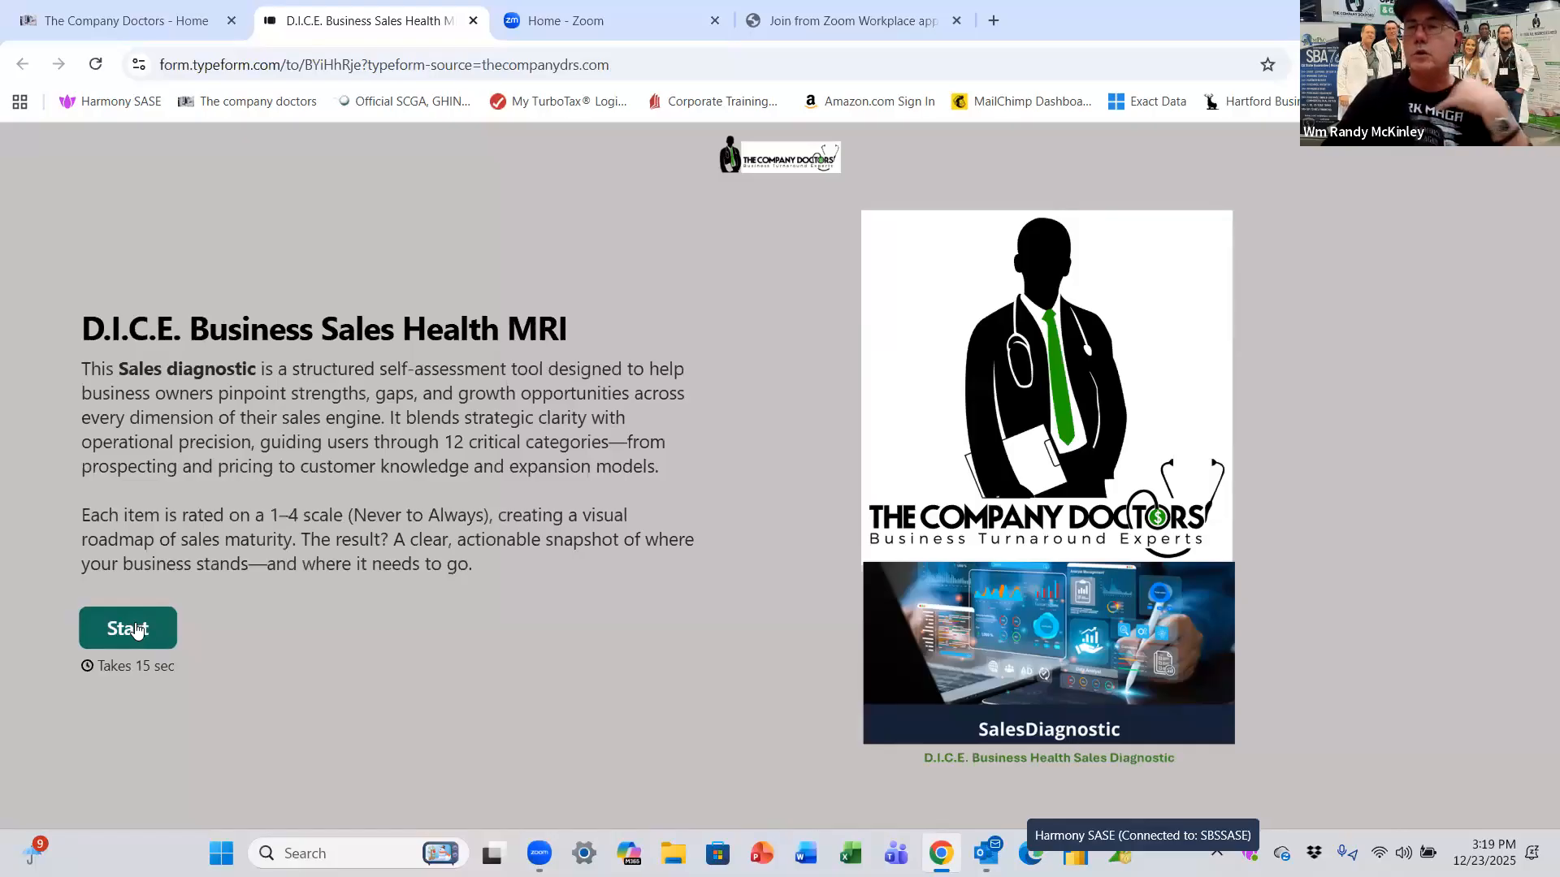
Step: Start the form and submit the contact's first and last name, phone number, e-mail and company
left_click(137, 631)
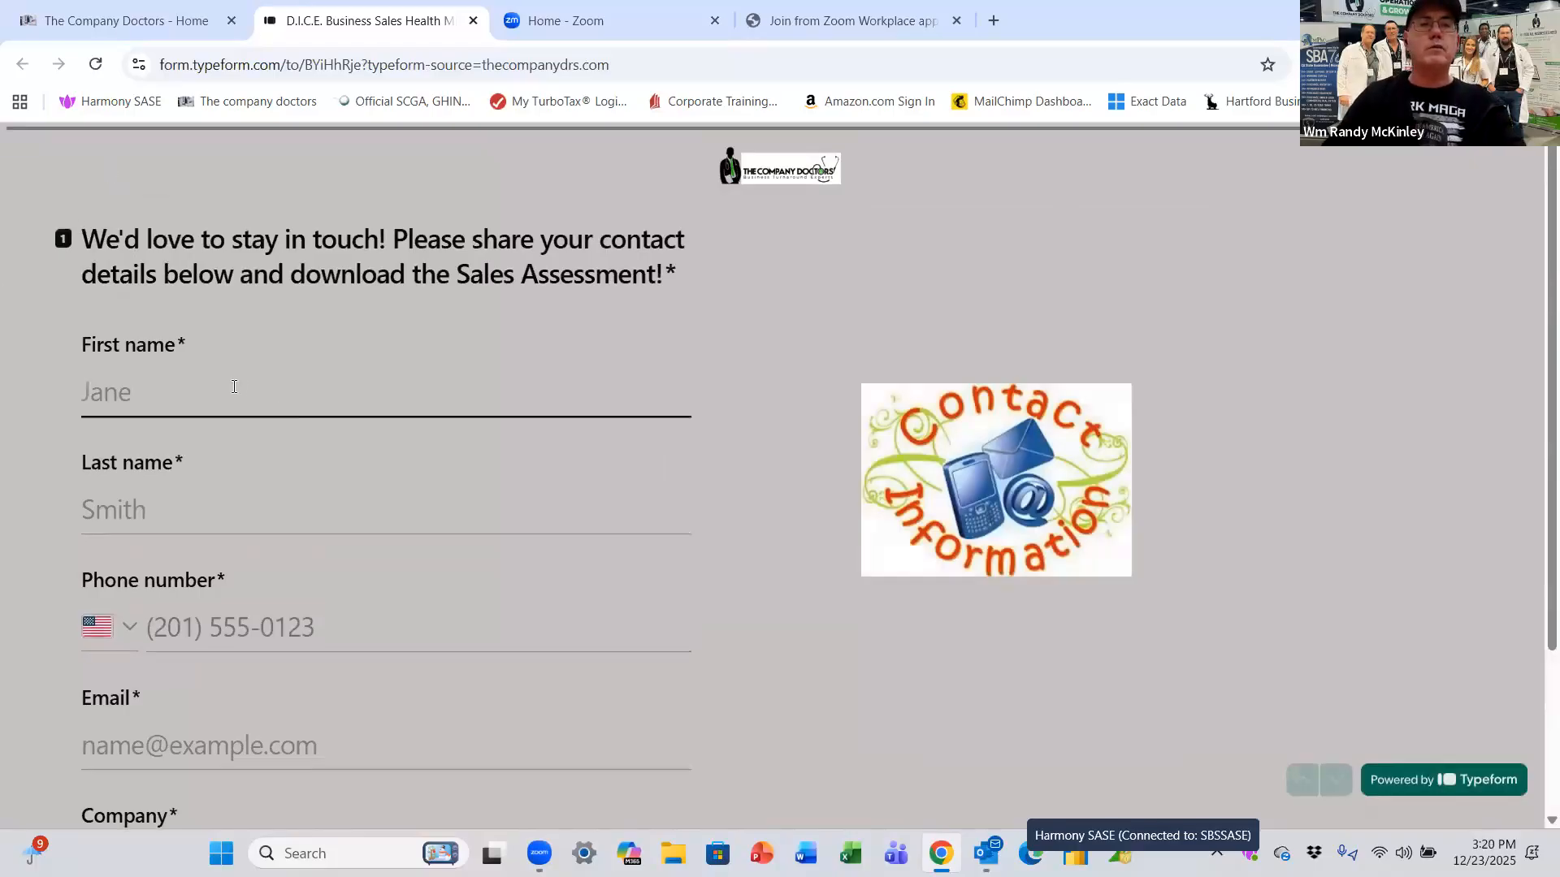
key("Tab")
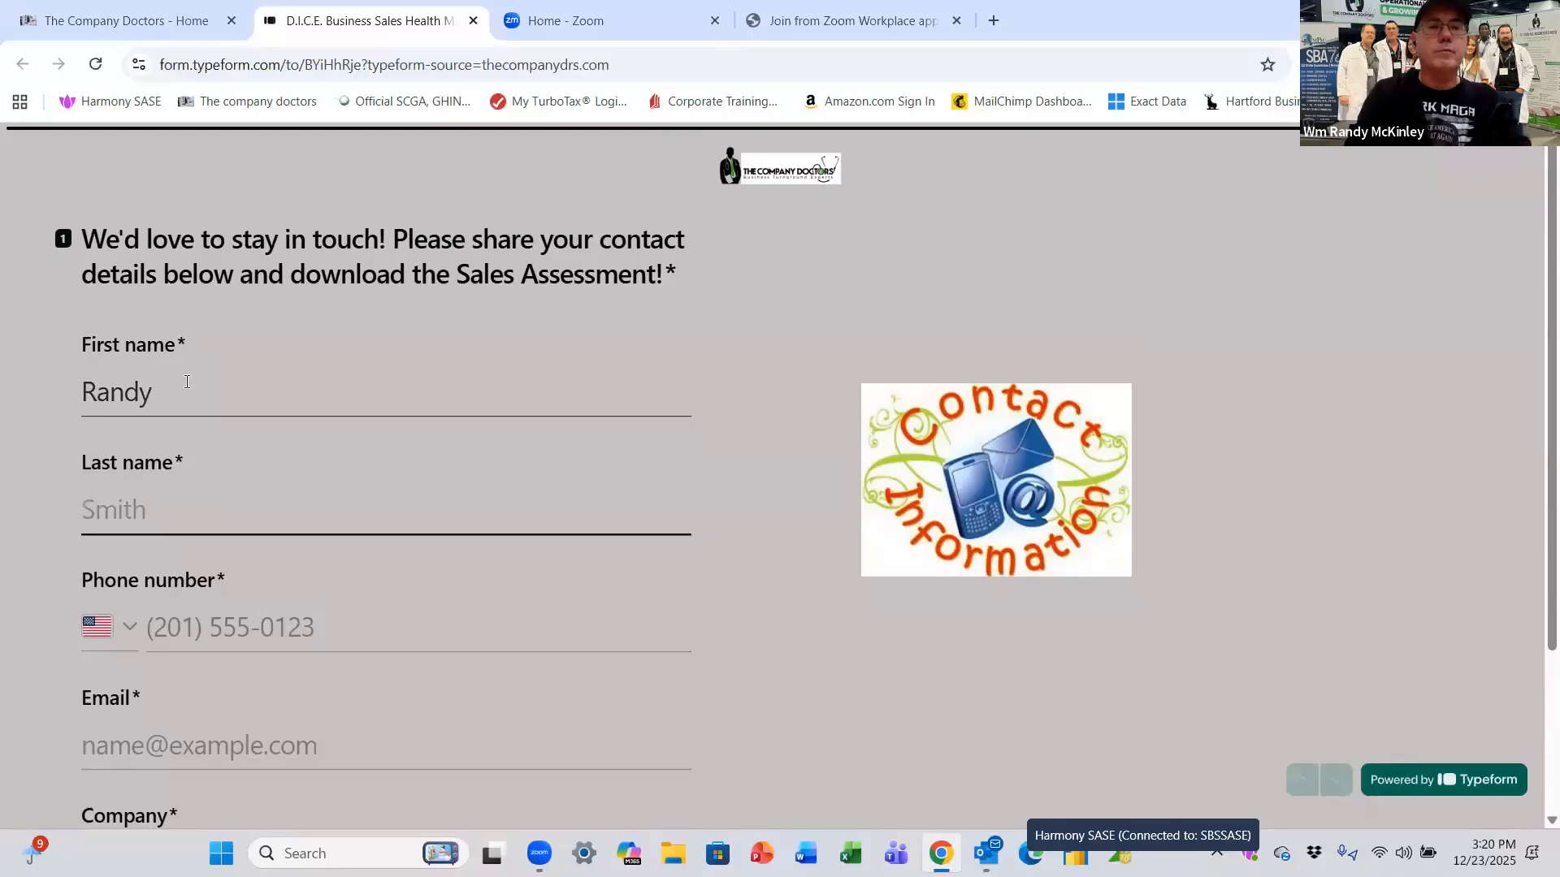
key("Tab")
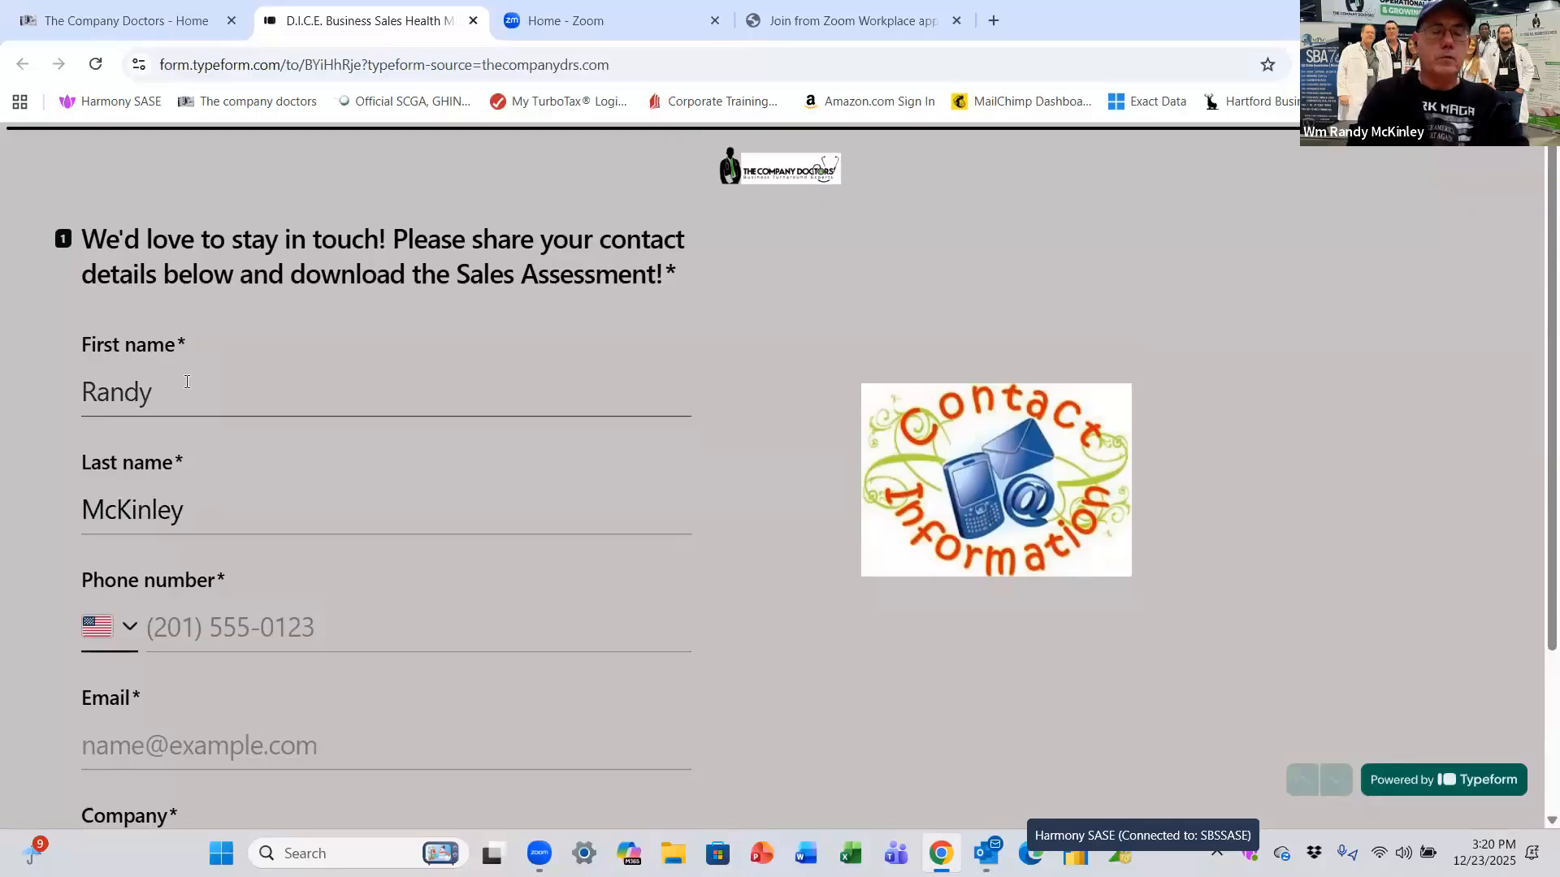
key("Tab")
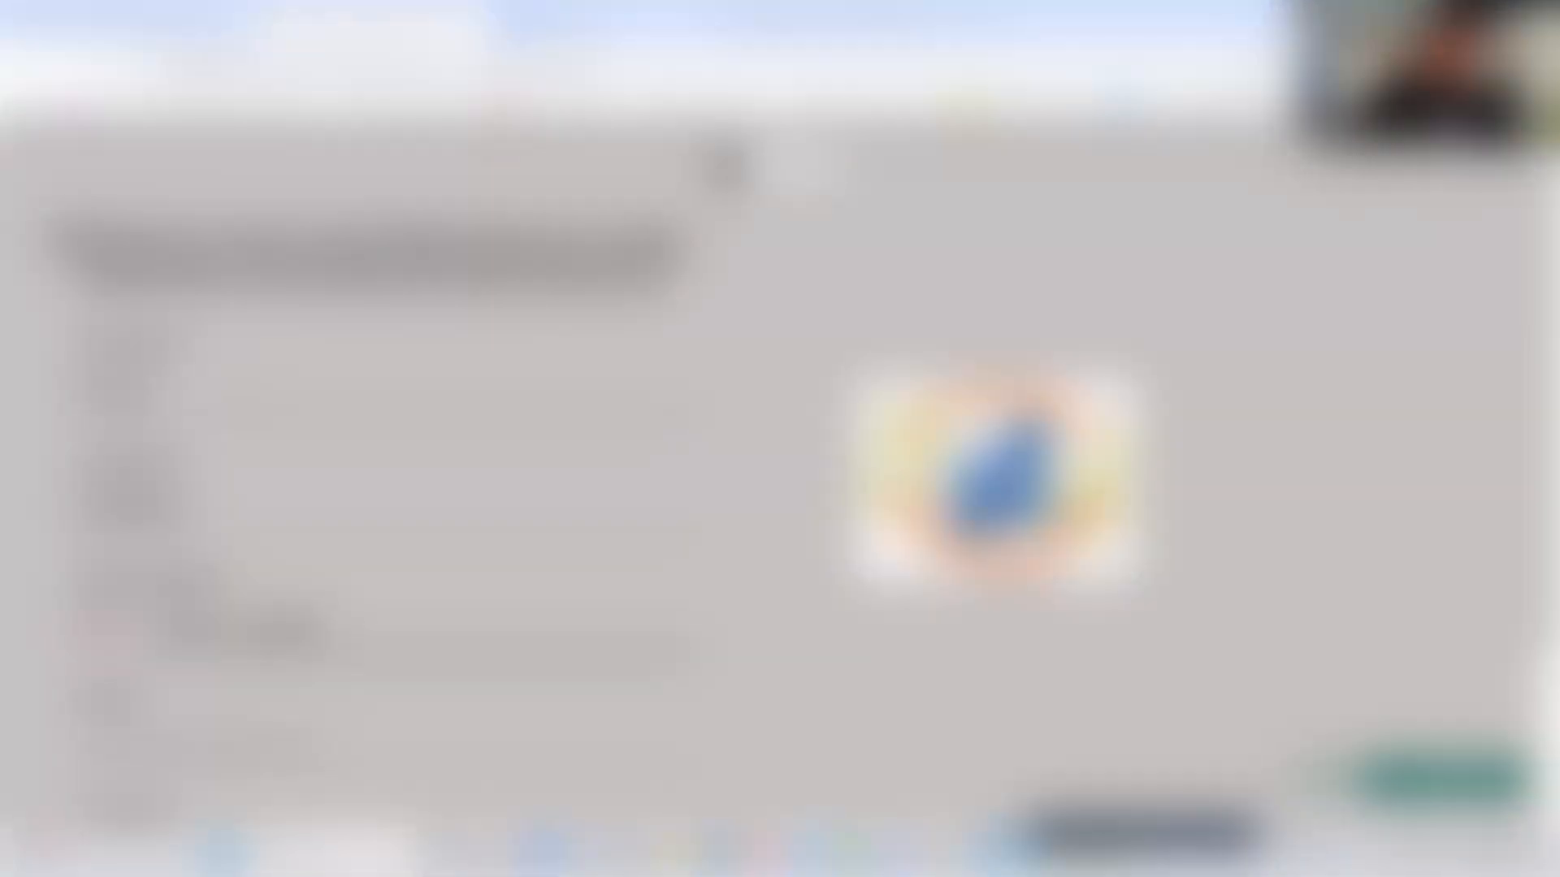
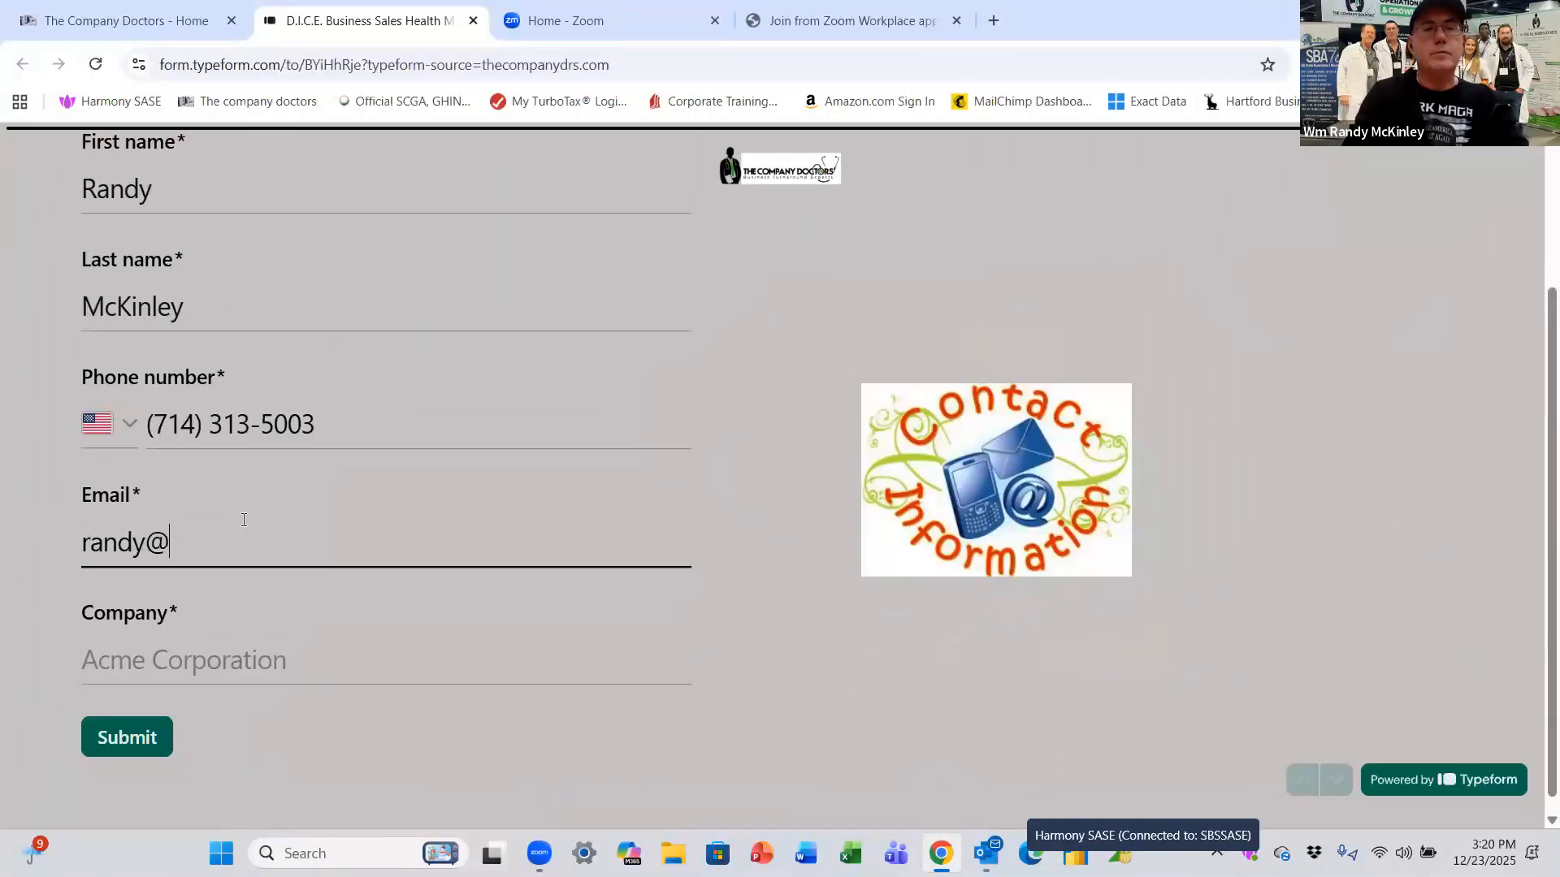
key("Tab")
type("The Company Doctors")
left_click(144, 741)
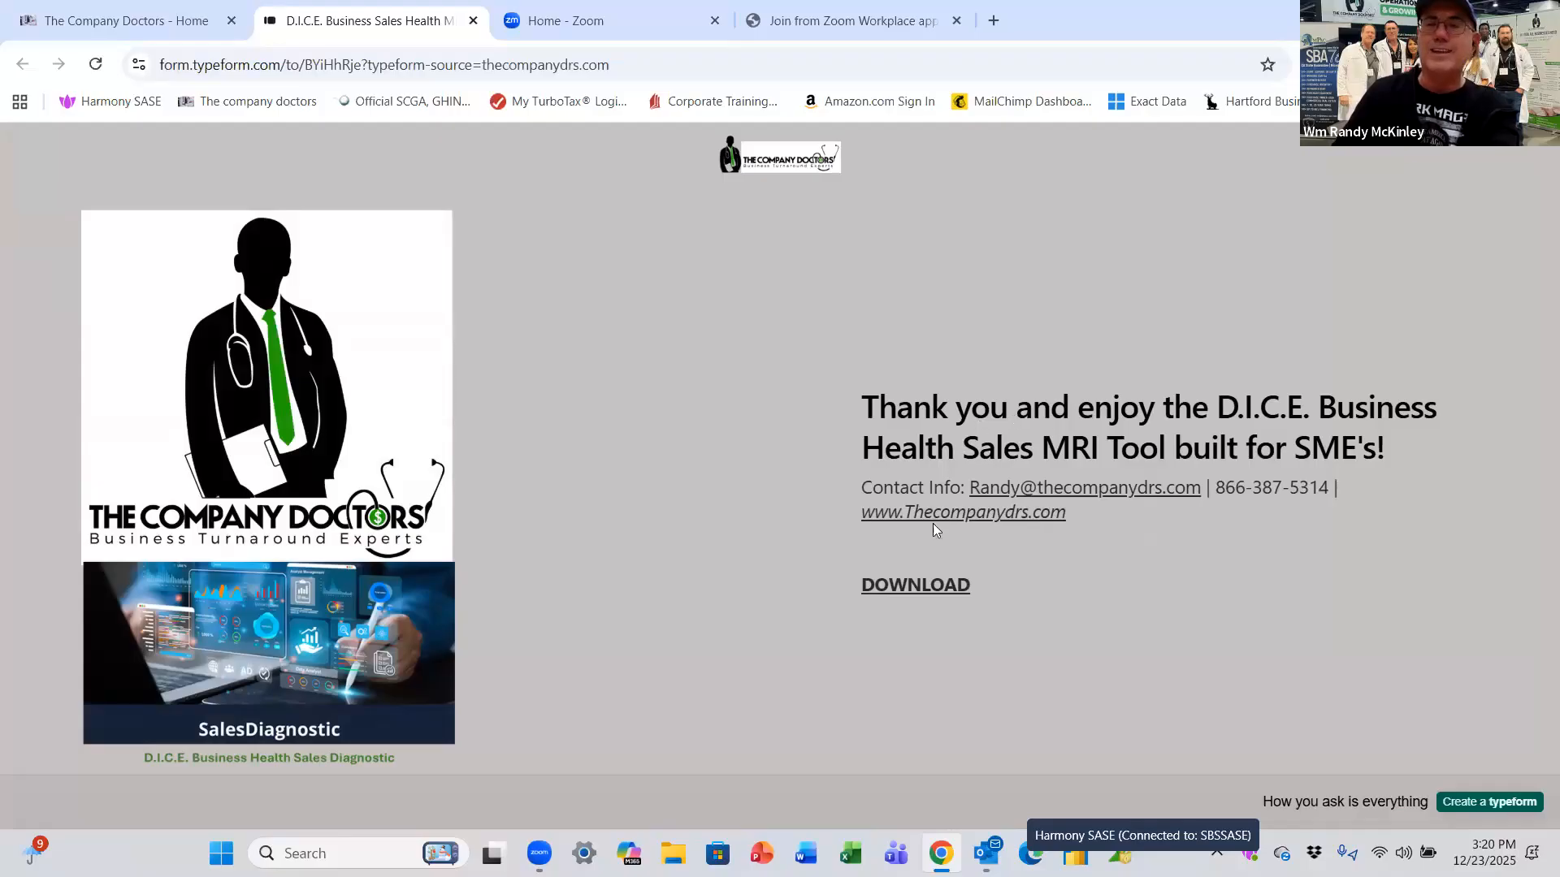
Step: Download the DICE Business Sales Health MRI ZIP from the thank-you page
left_click(926, 592)
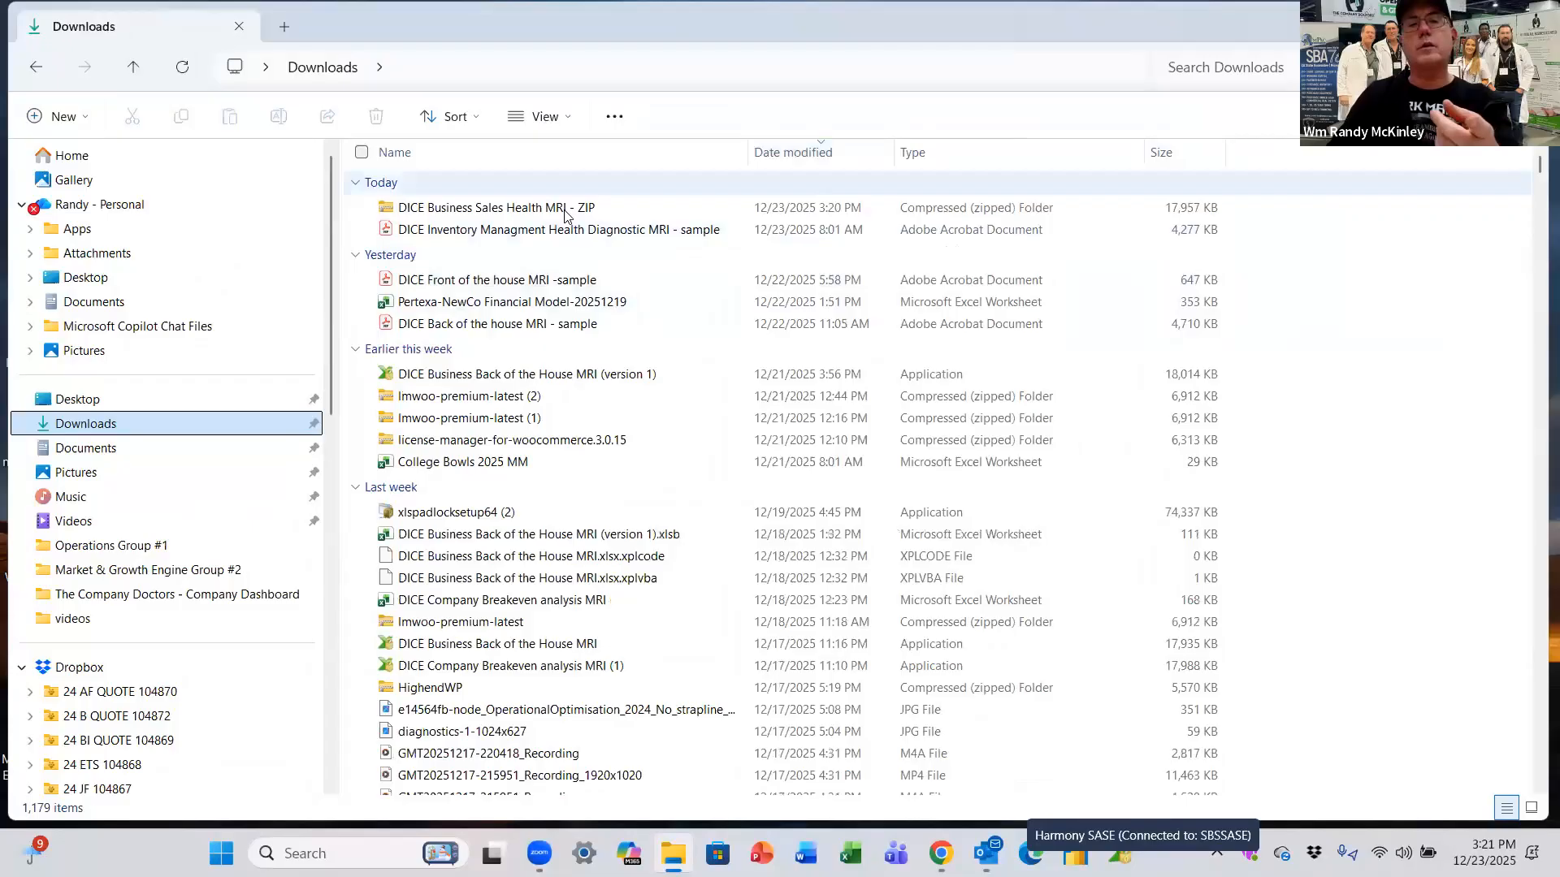
Step: Extract the DICE Business Sales Health MRI ZIP into its suggested same-named folder
left_click(566, 213)
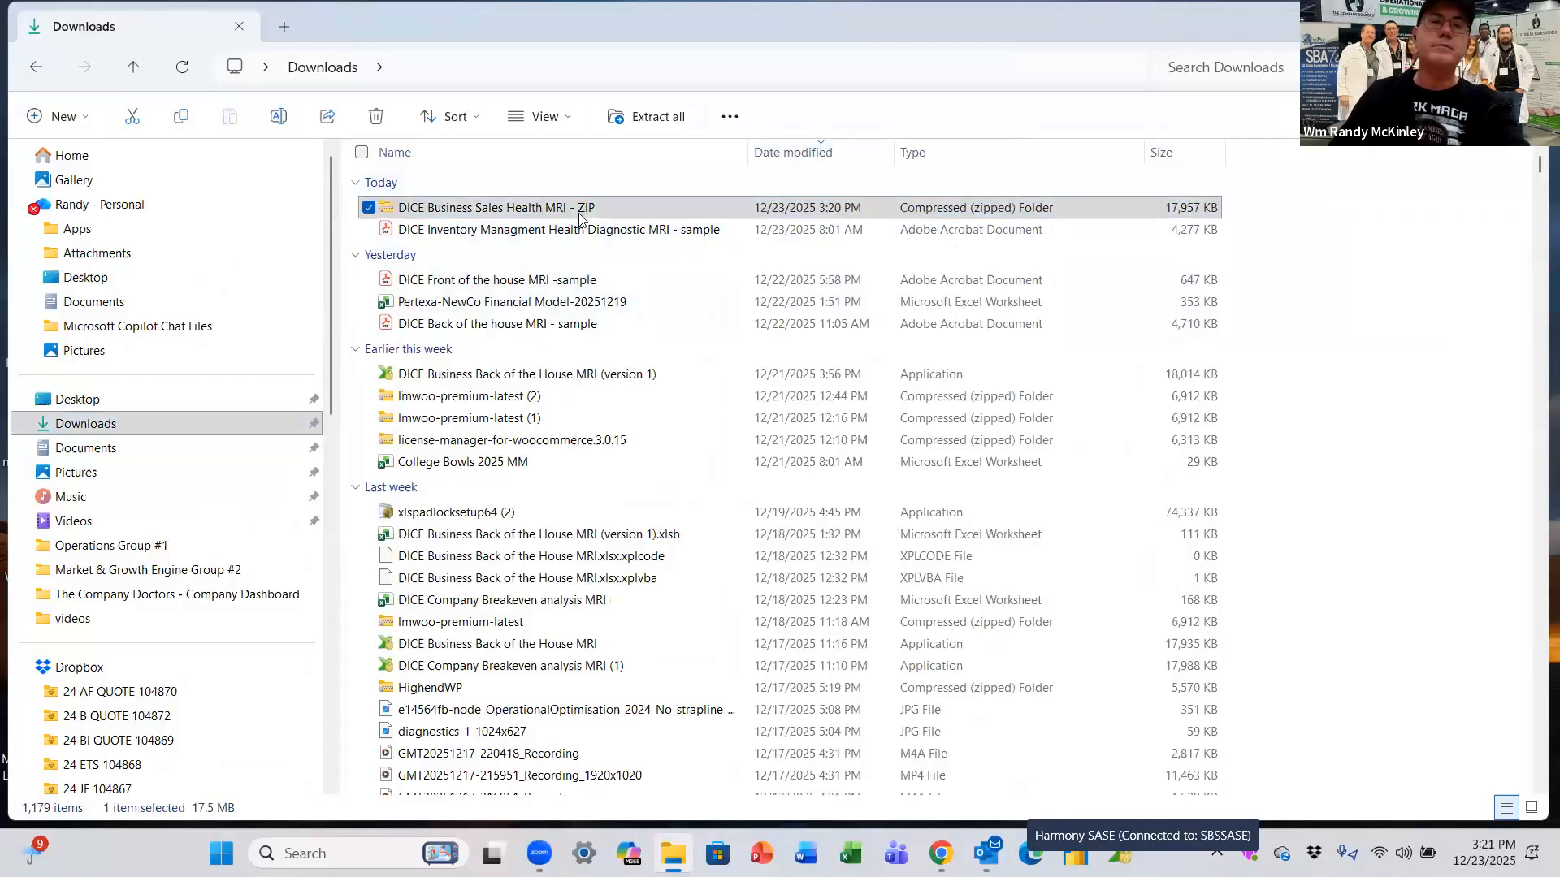
right_click(568, 215)
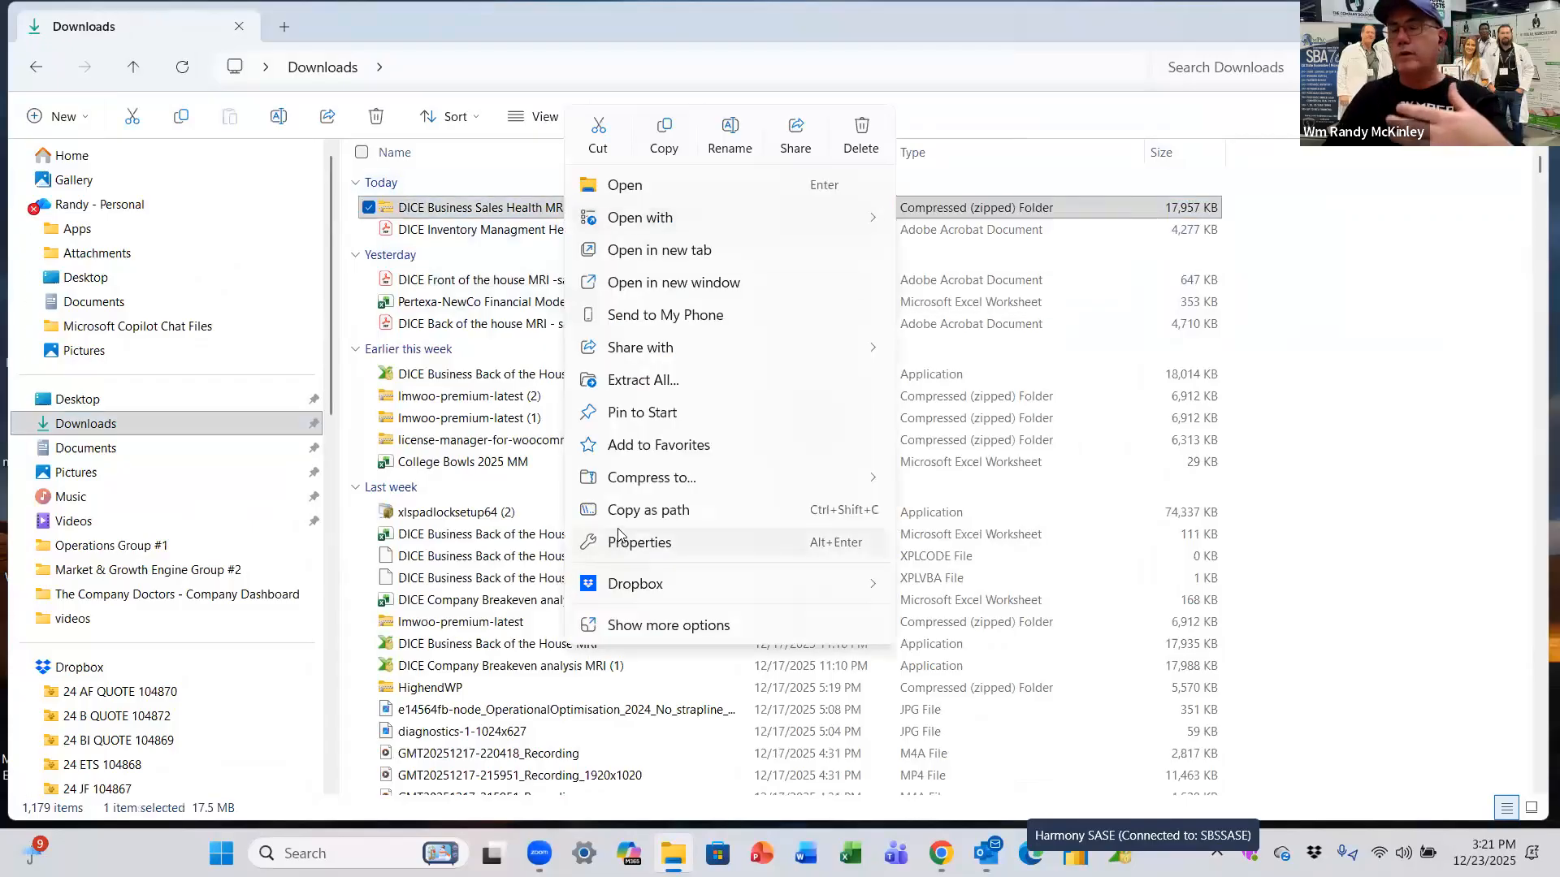
left_click(695, 393)
left_click(942, 633)
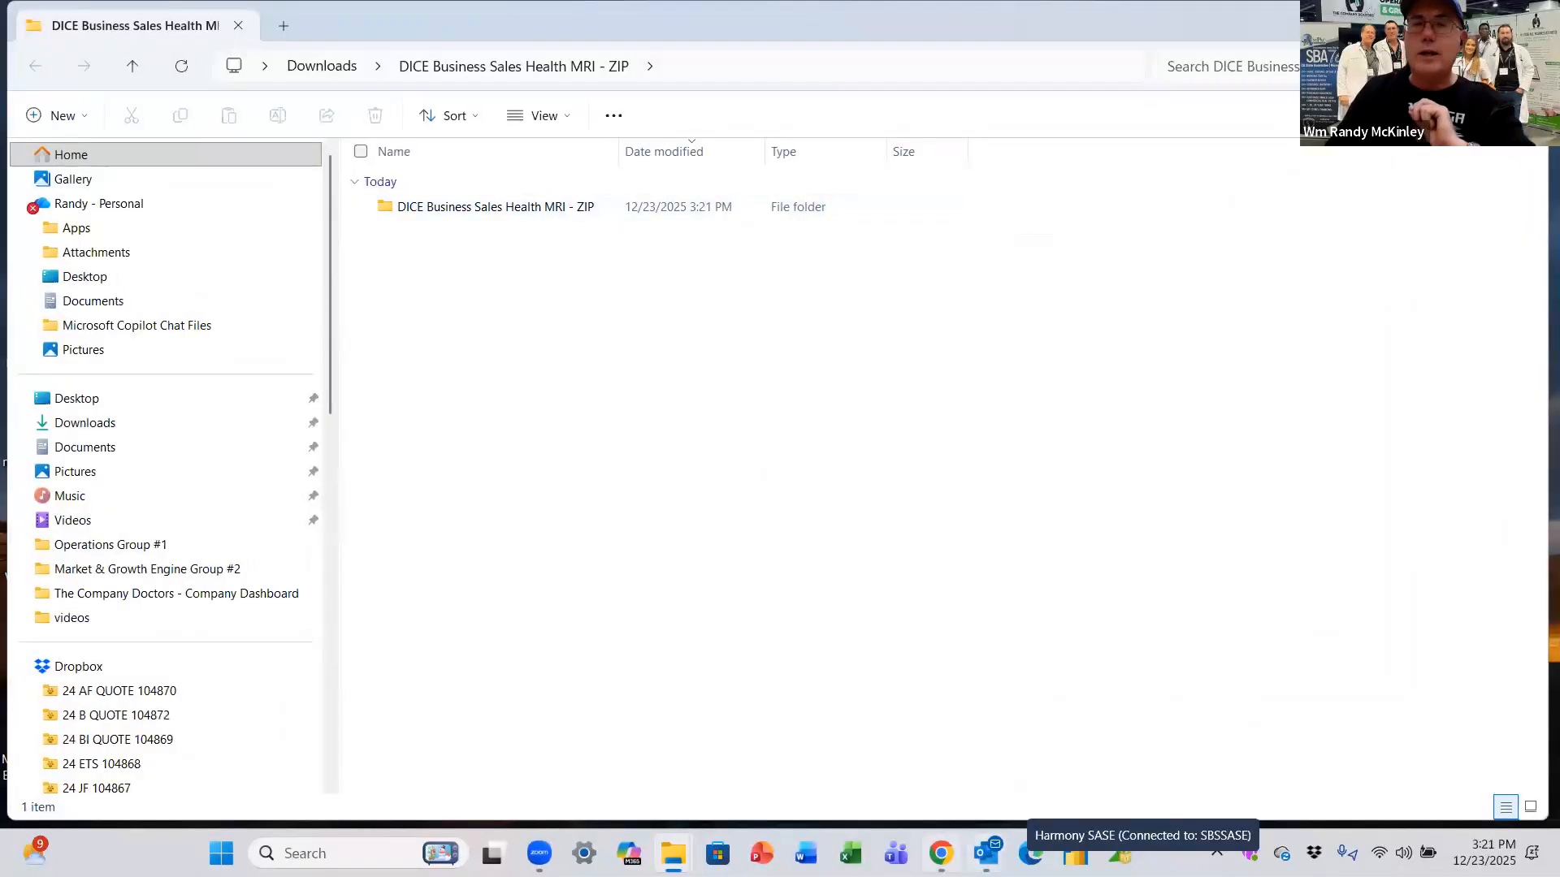
Step: Bring Outlook forward and select the Typeform notification e-mail
mouse_move(987, 853)
left_click(992, 769)
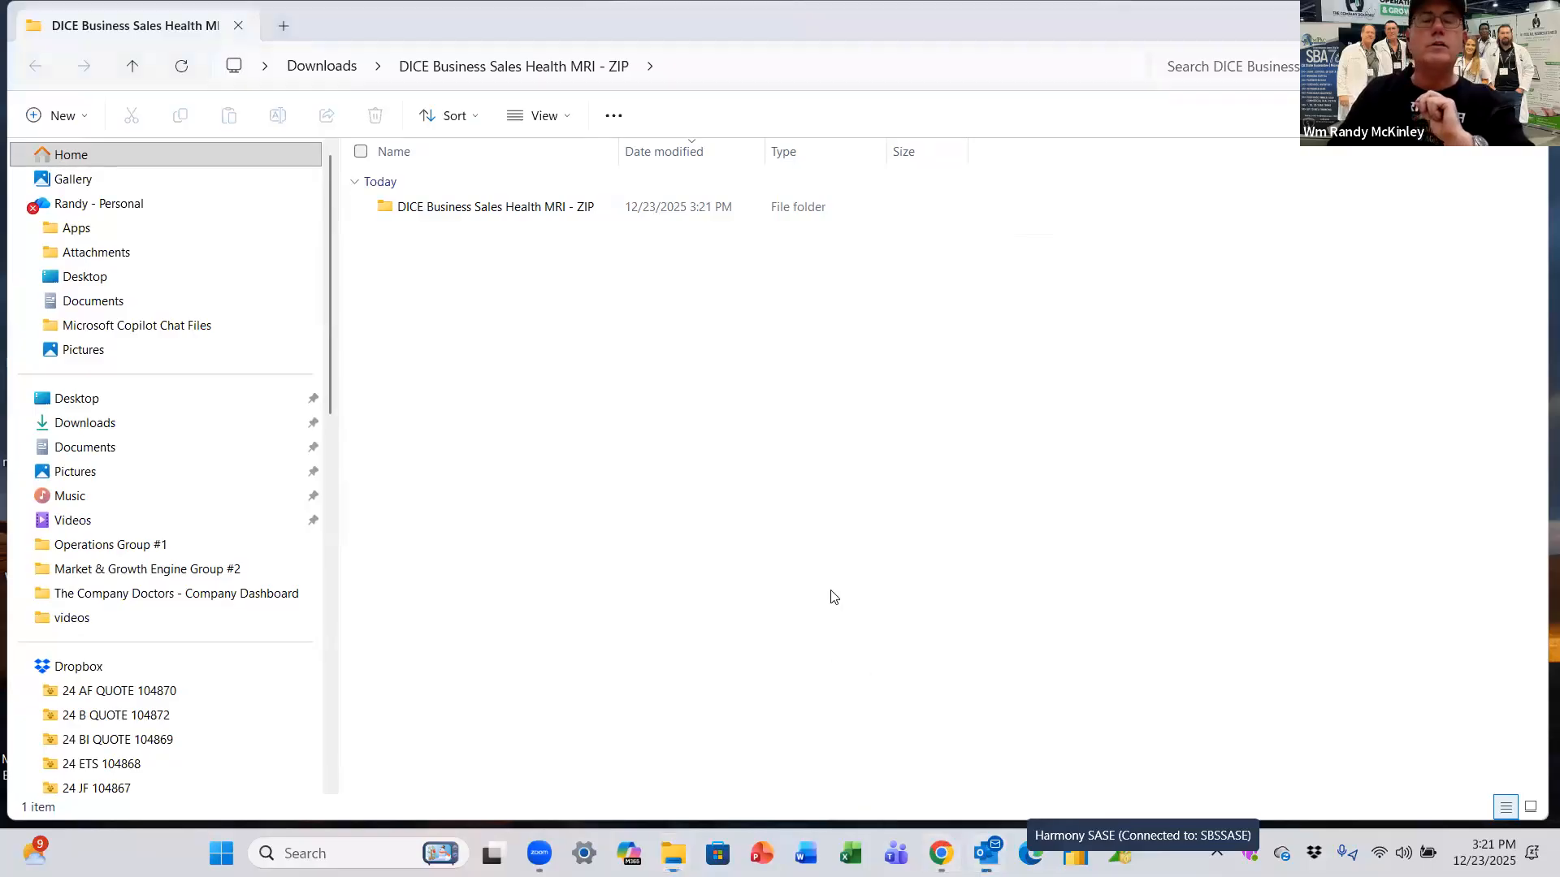
left_click(453, 298)
Step: Copy the 14-day trial key from the Typeform e-mail and switch back to File Explorer
double_click(455, 299)
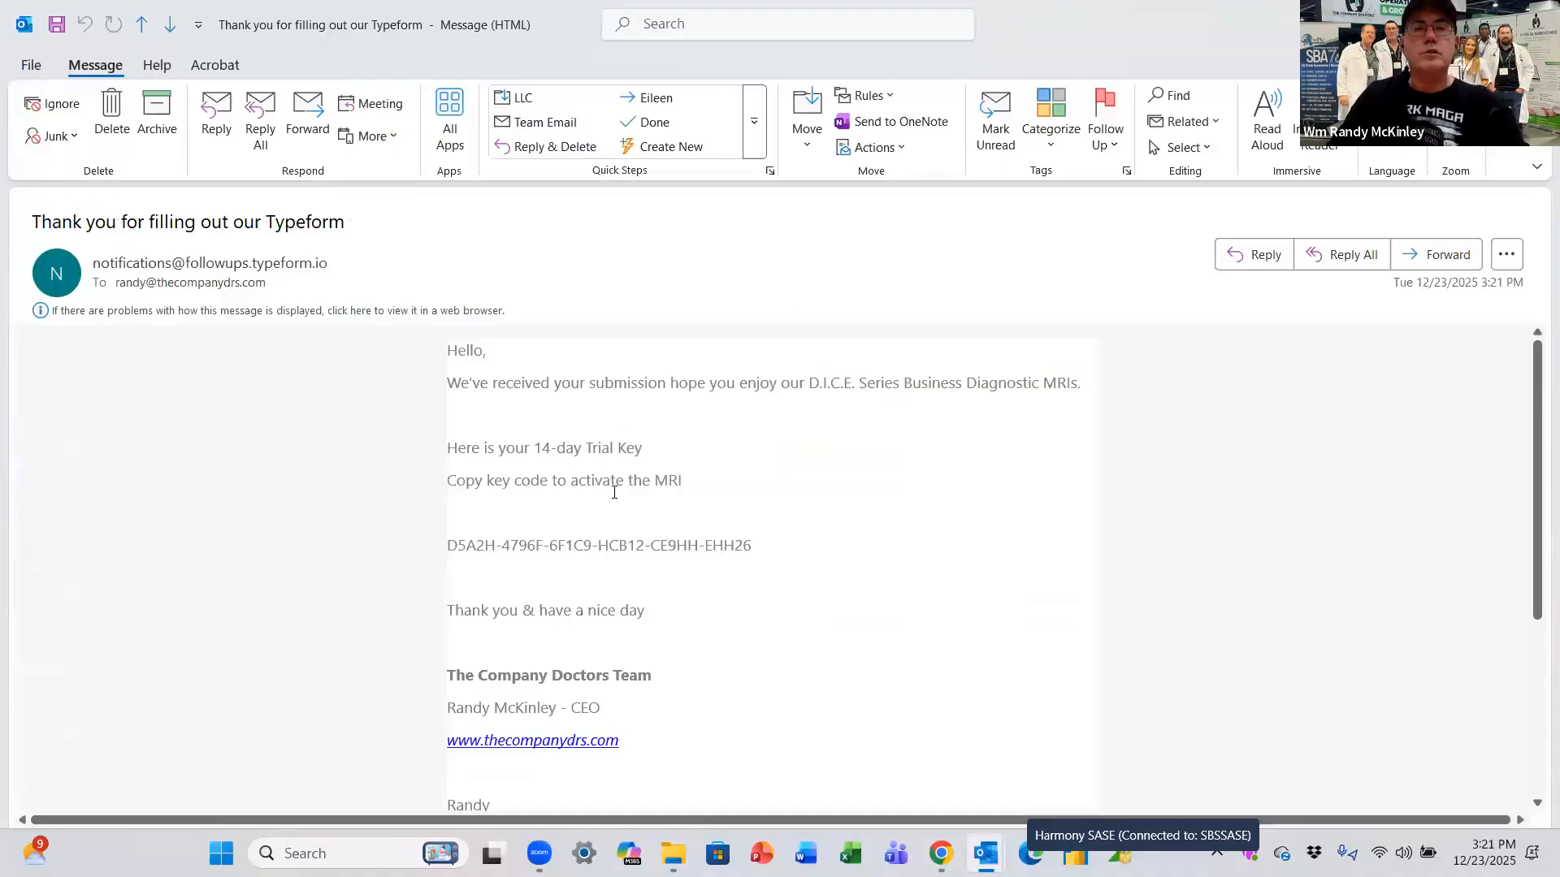
left_click_drag(751, 545, 443, 559)
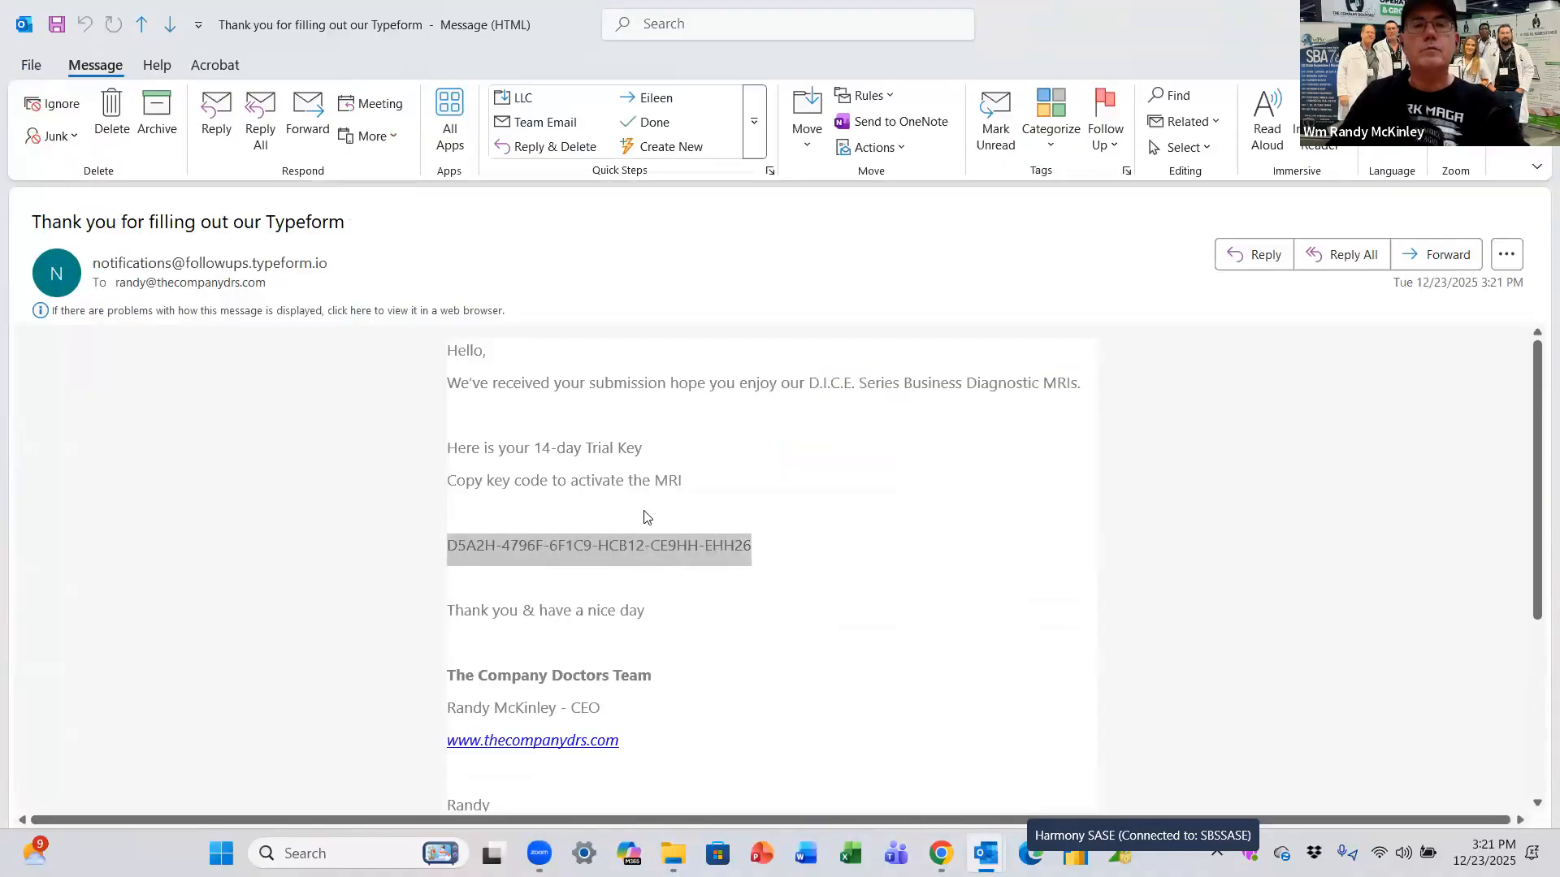
right_click(671, 537)
left_click(658, 568)
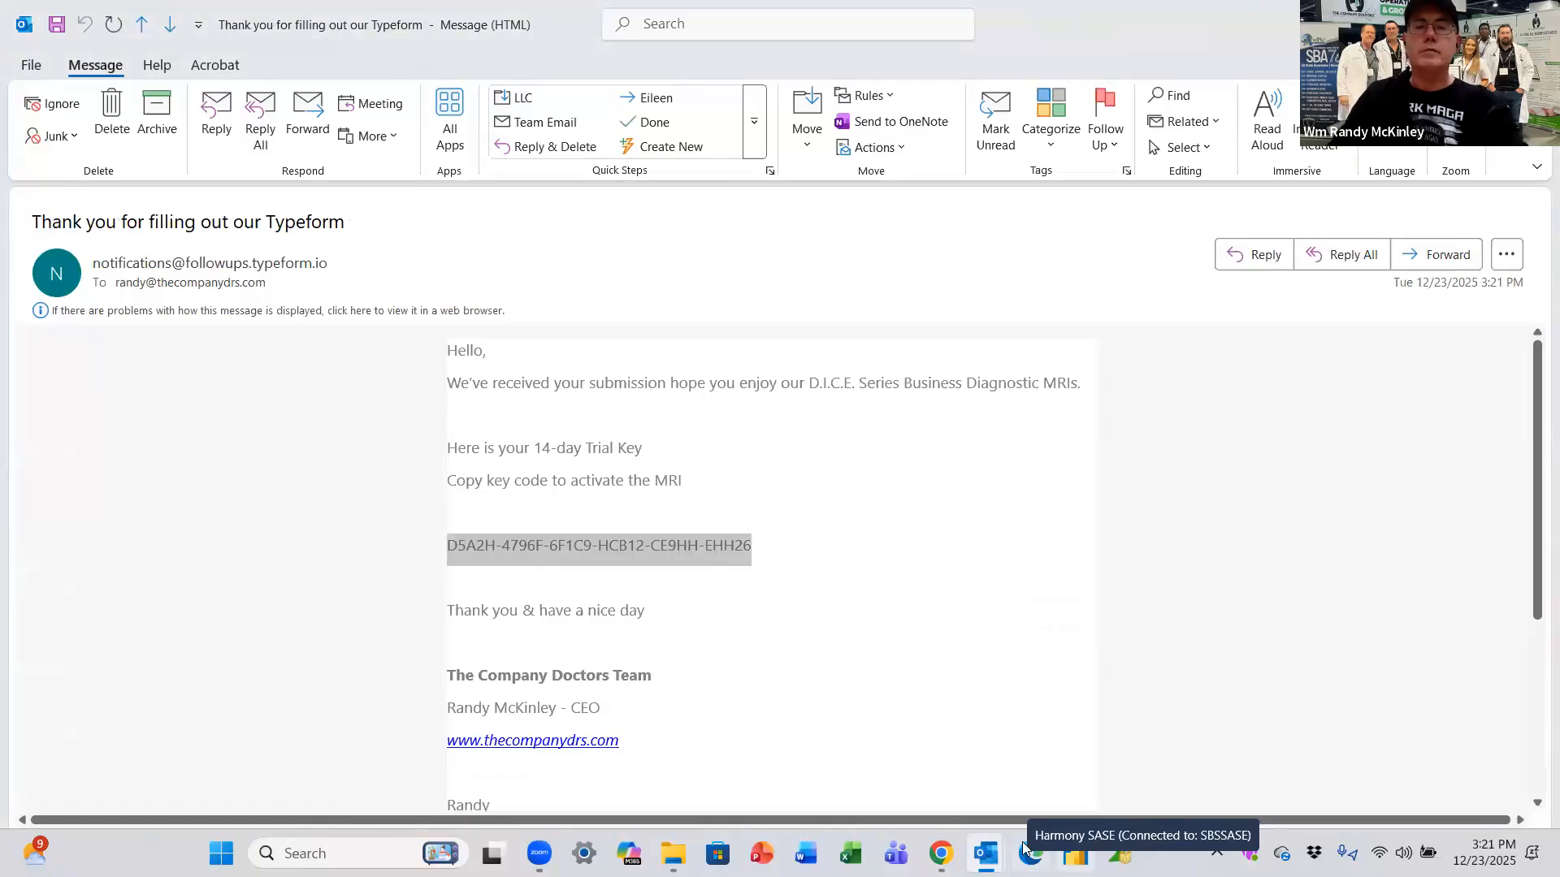
key("alt+Tab")
Step: Open the extracted DICE Business Sales Health MRI - ZIP folder in File Explorer
mouse_move(673, 853)
left_click(764, 735)
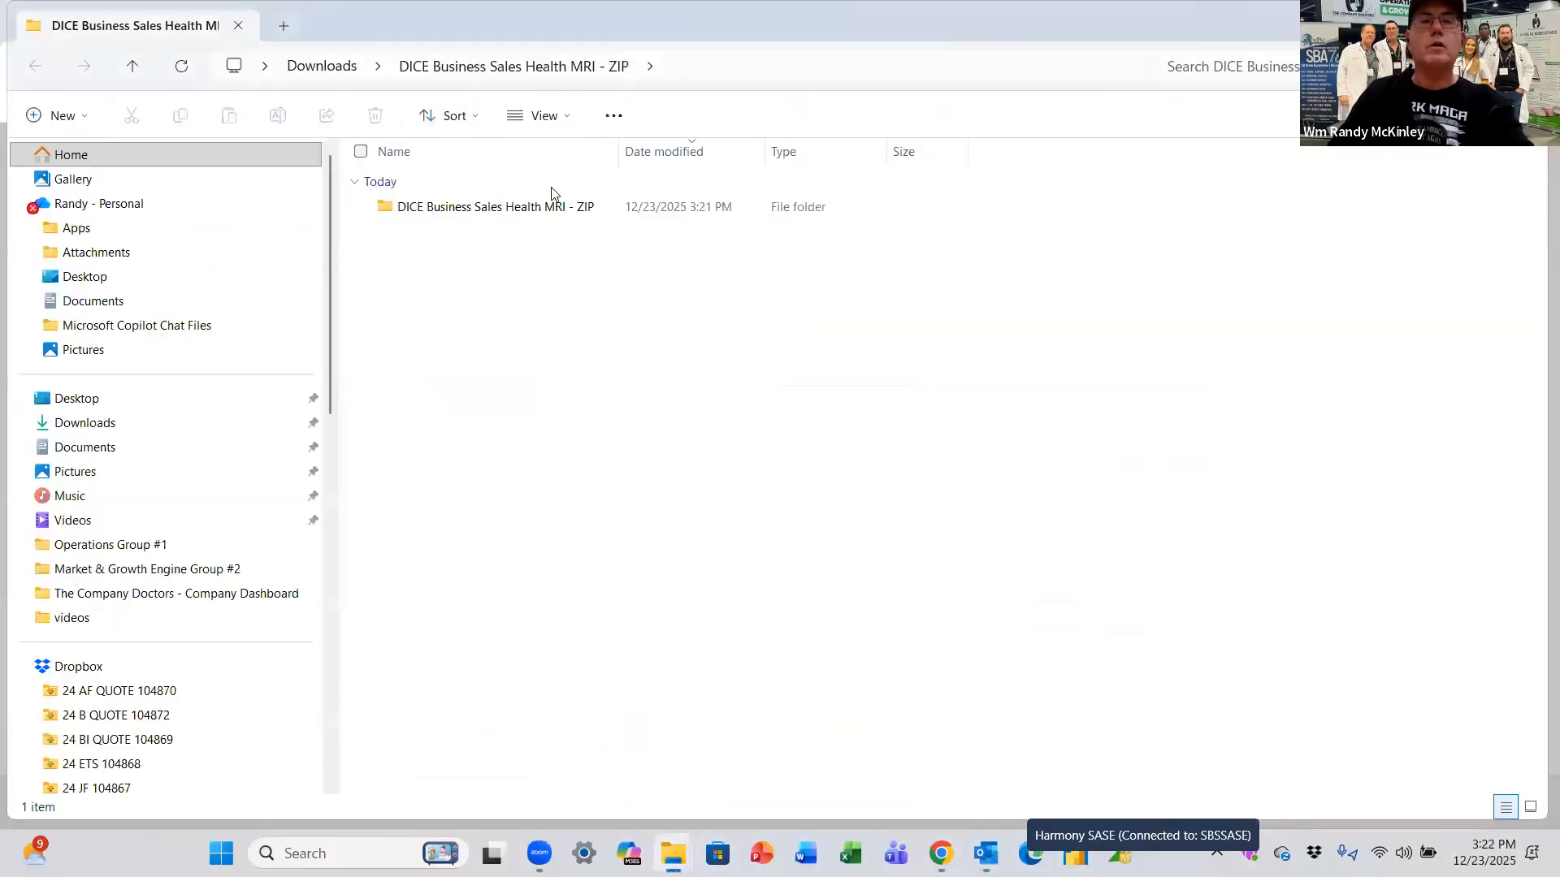
double_click(518, 213)
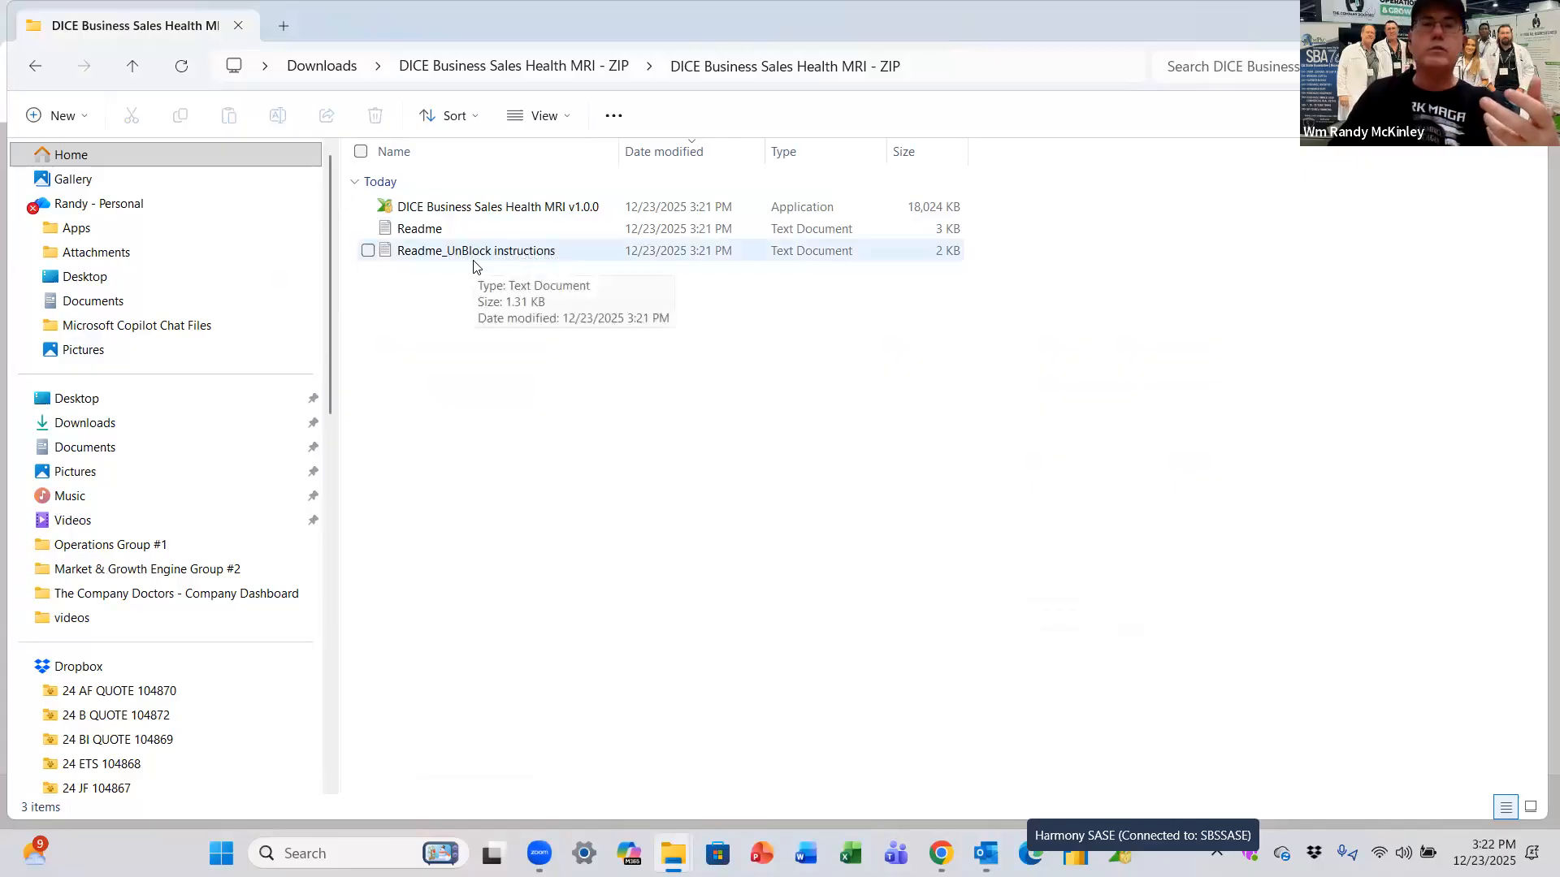
Step: Run the DICE app past the SmartScreen warning and dismiss the access-denied error
double_click(471, 213)
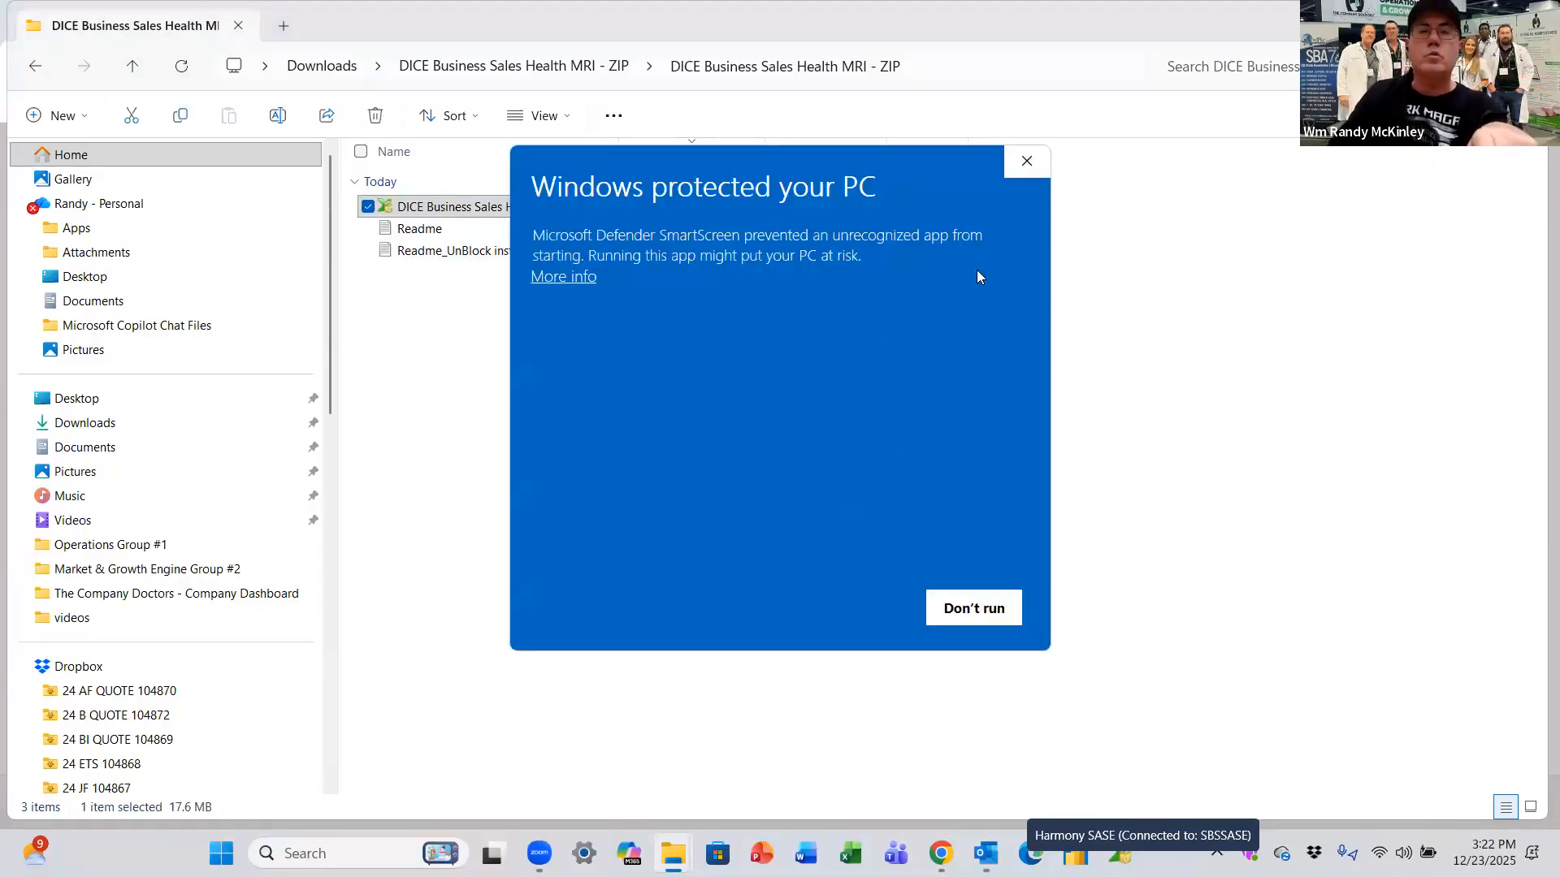
left_click(583, 279)
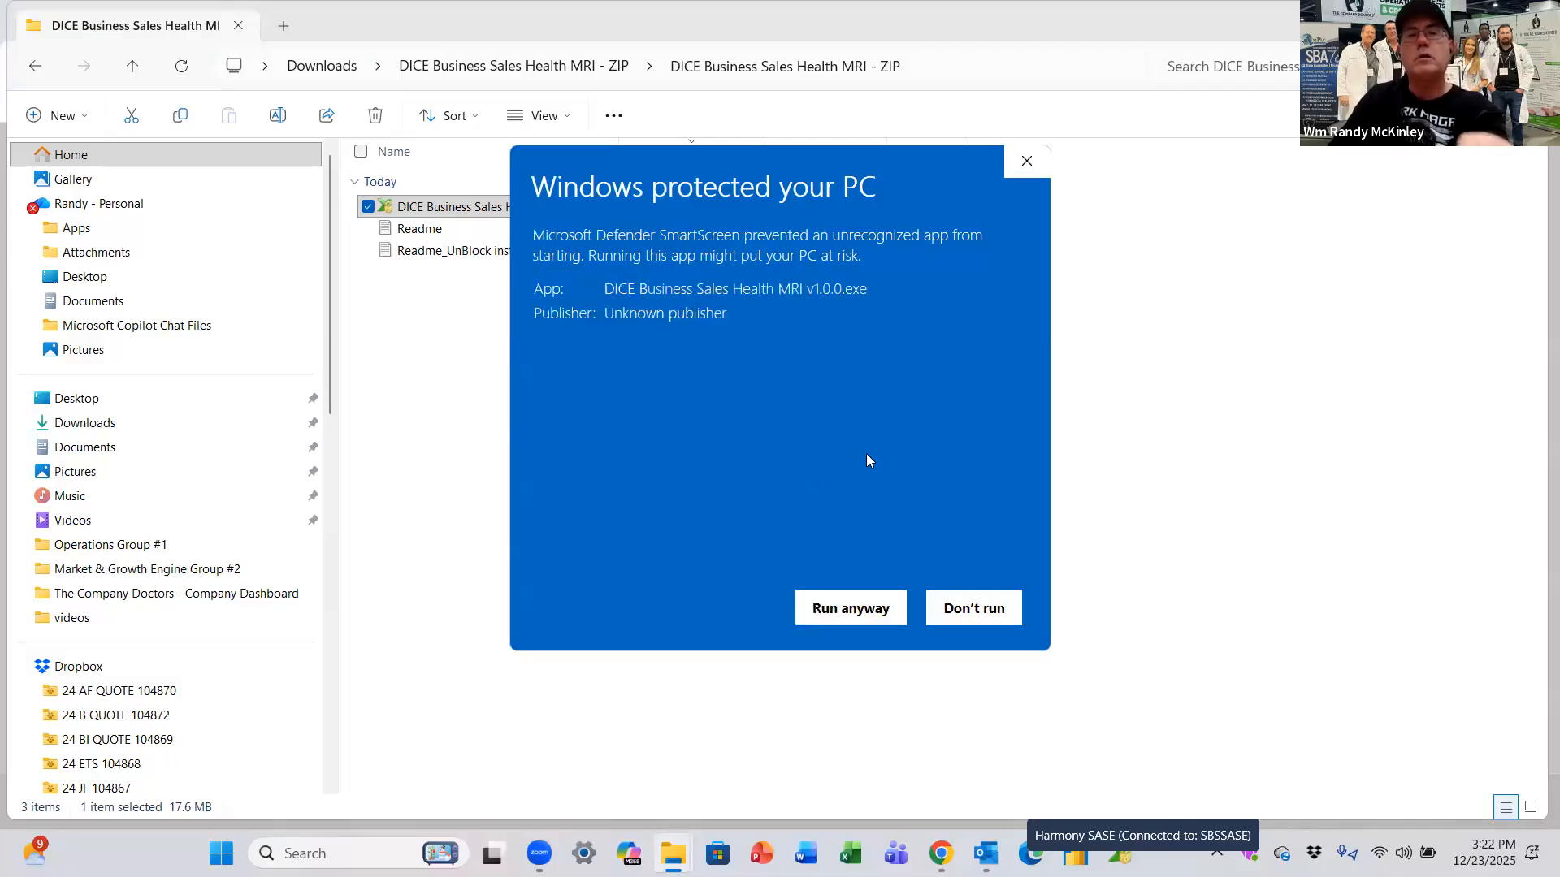
left_click(853, 607)
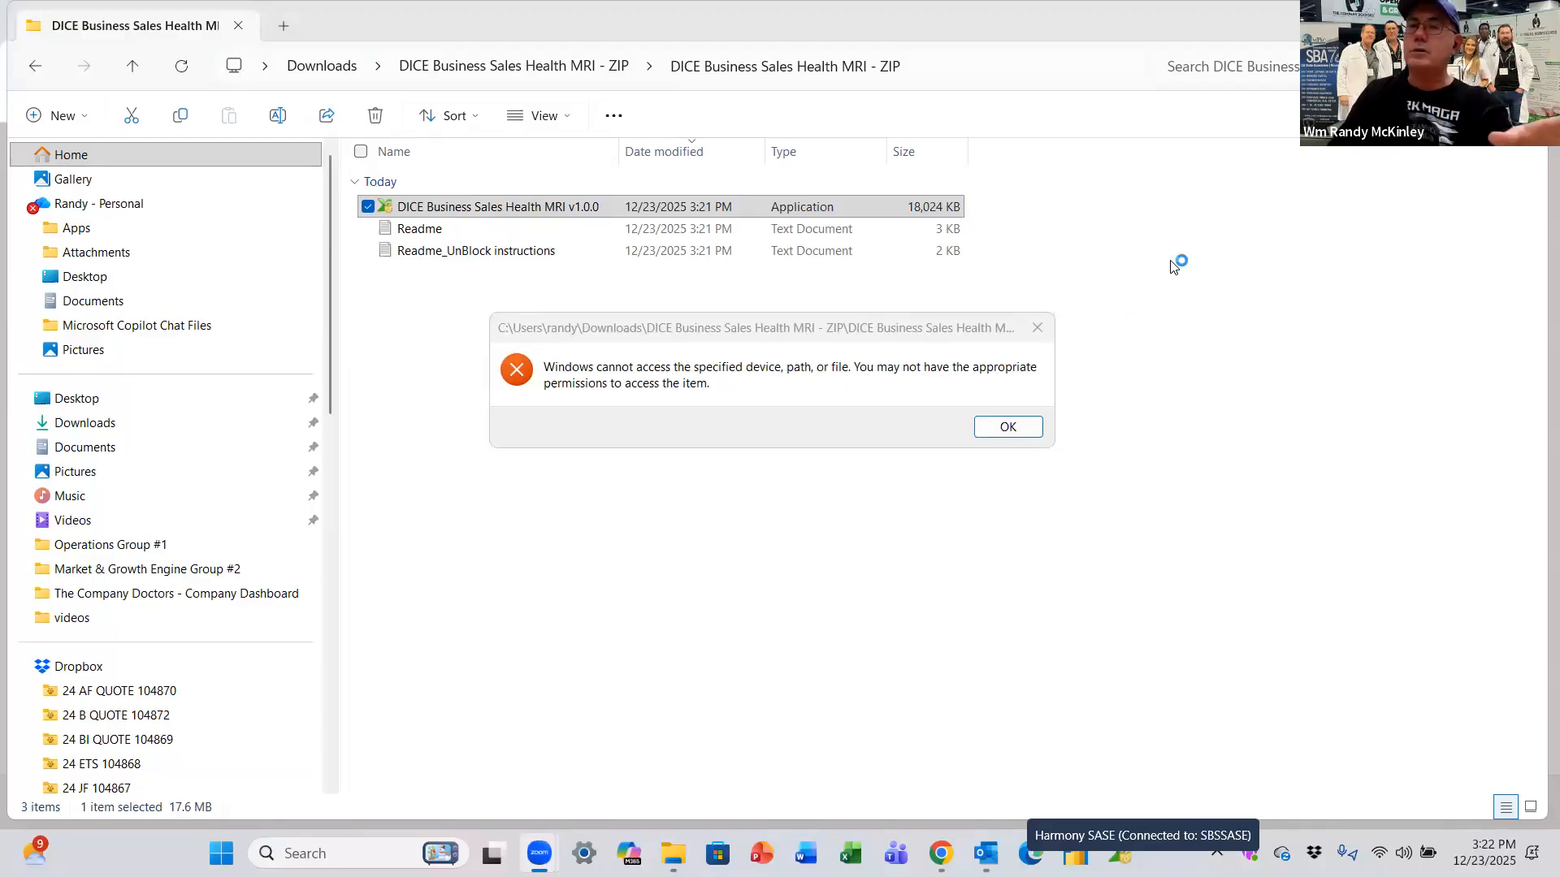
left_click(1008, 427)
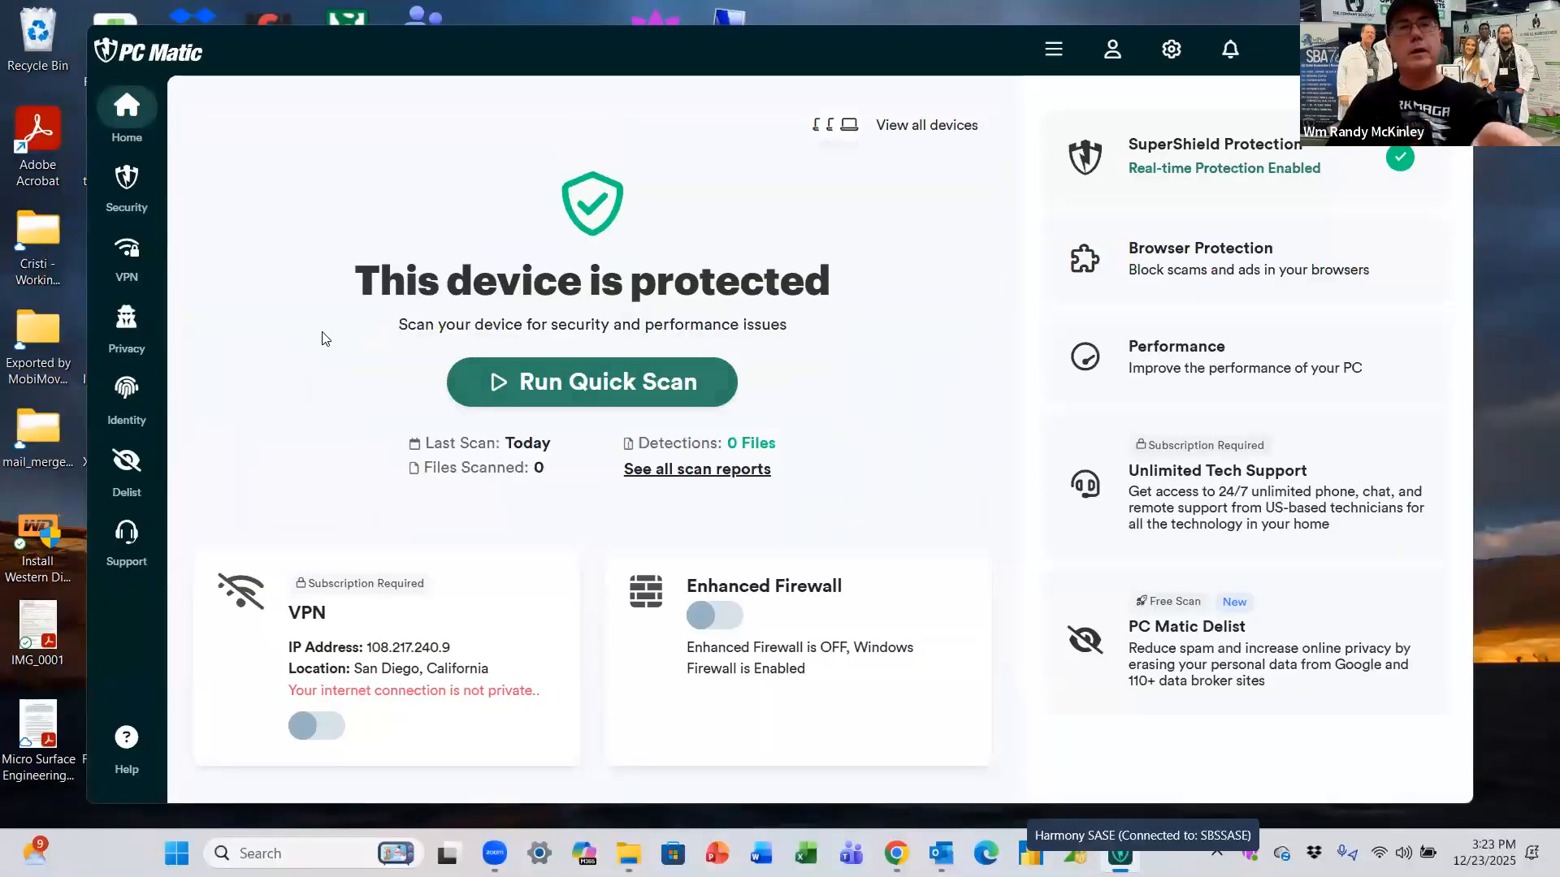
Step: Allowlist DICE Business Sales Health MRI v1.0.0.exe in PC Matic SuperShield, then minimize PC Matic
left_click(130, 207)
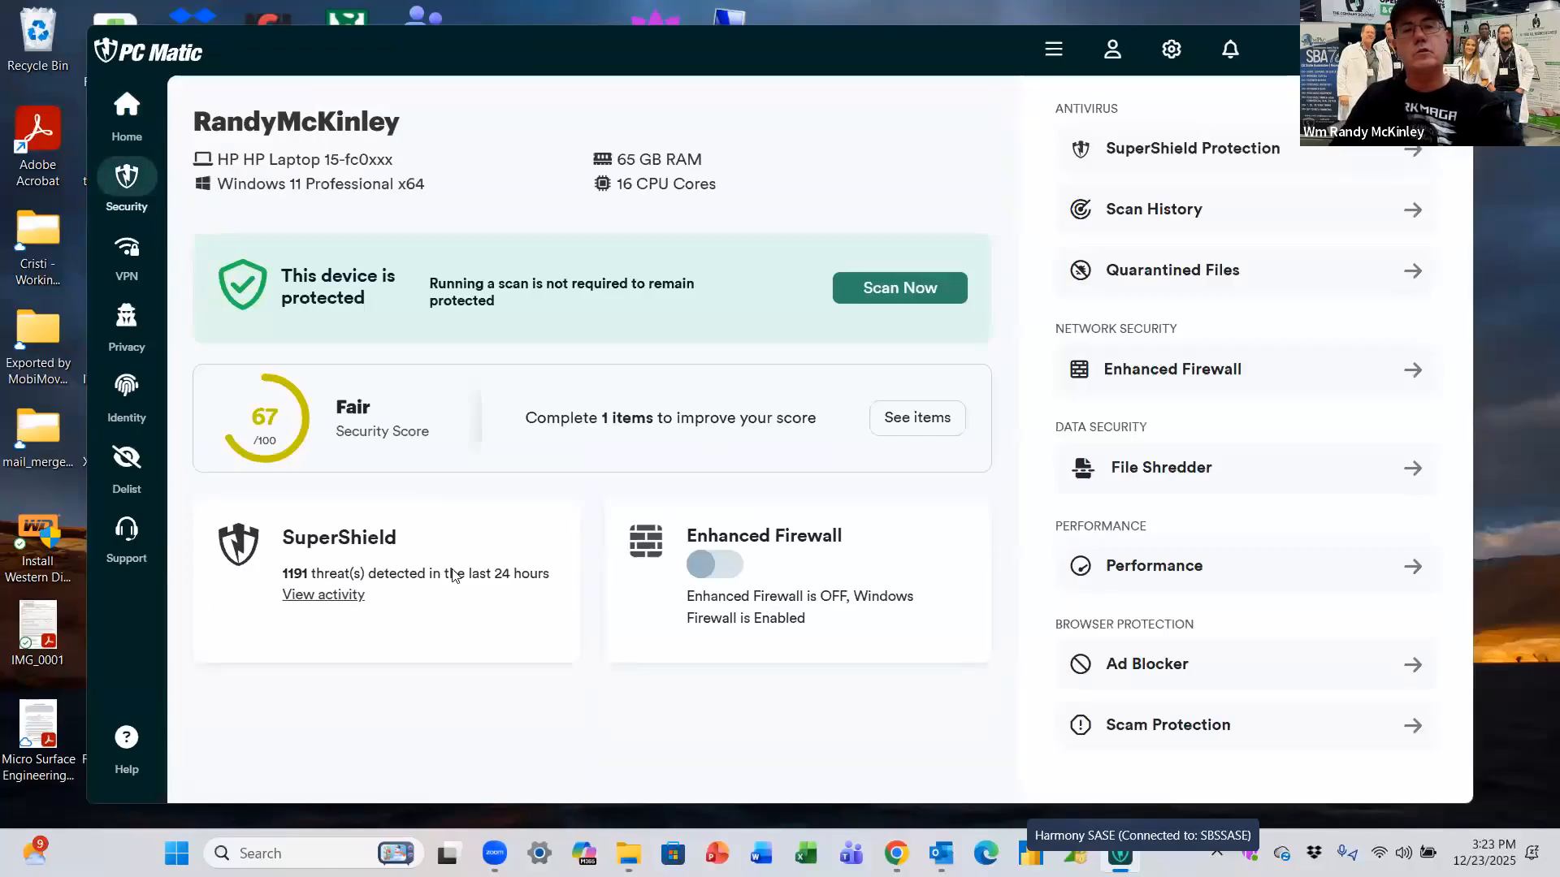
left_click(310, 597)
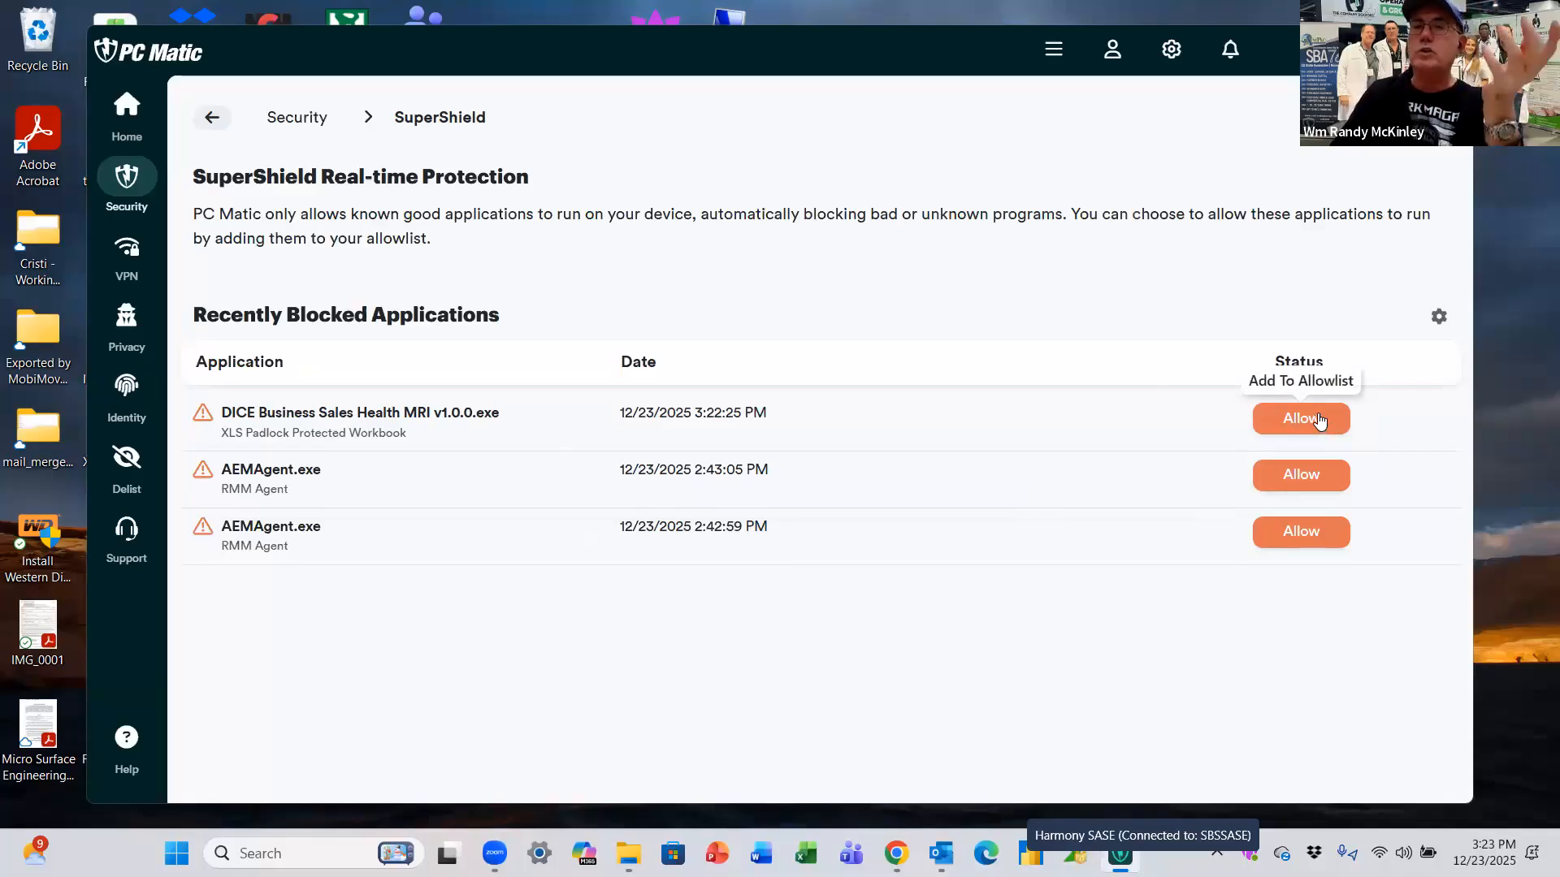
left_click(1315, 424)
left_click(976, 518)
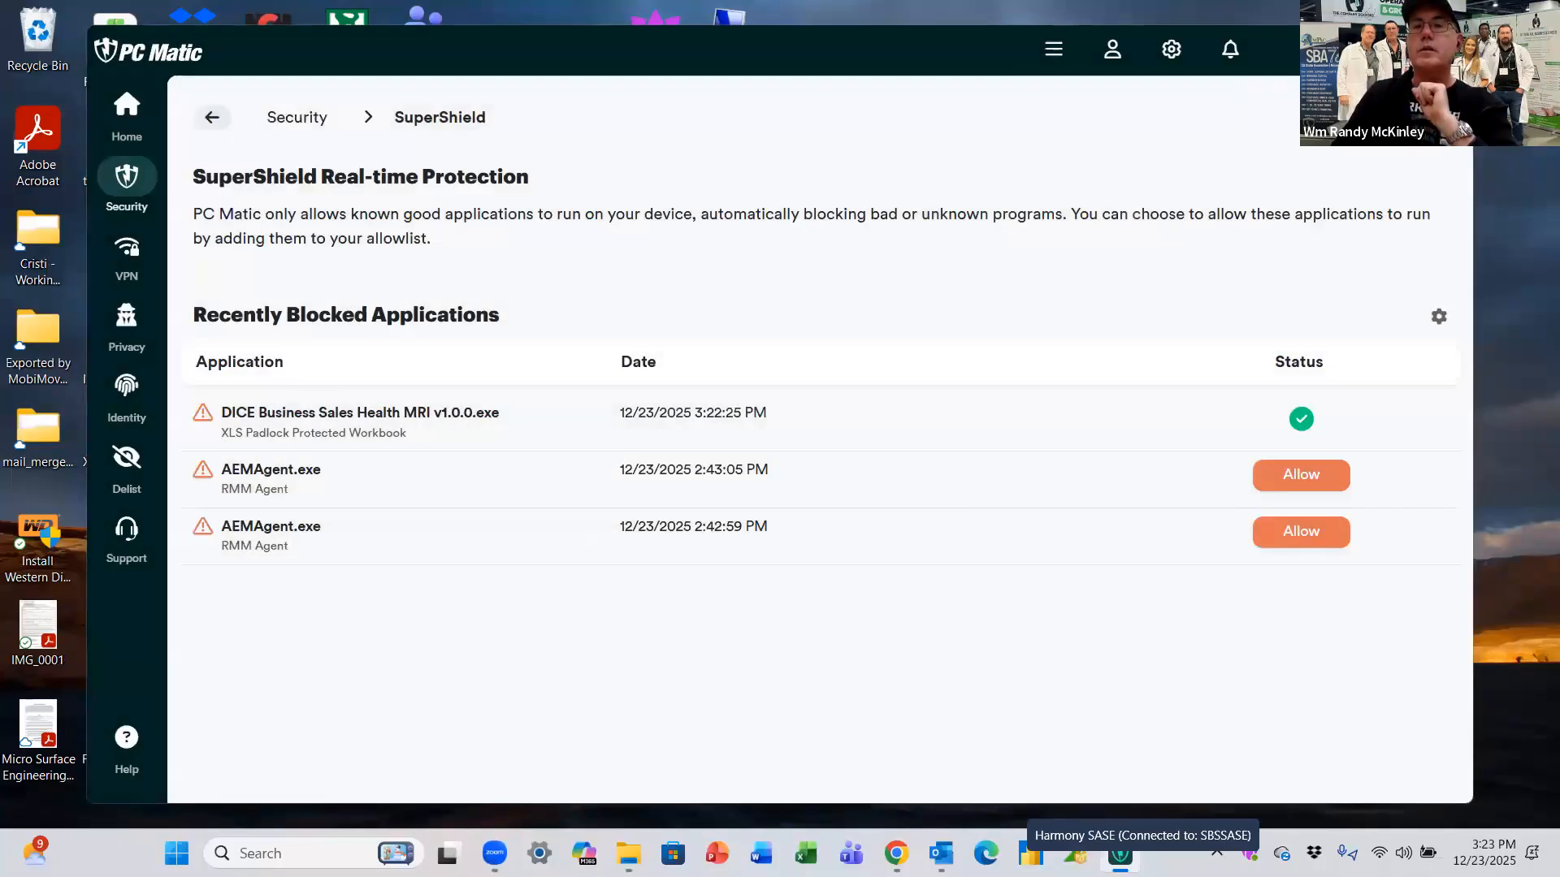
left_click(1342, 50)
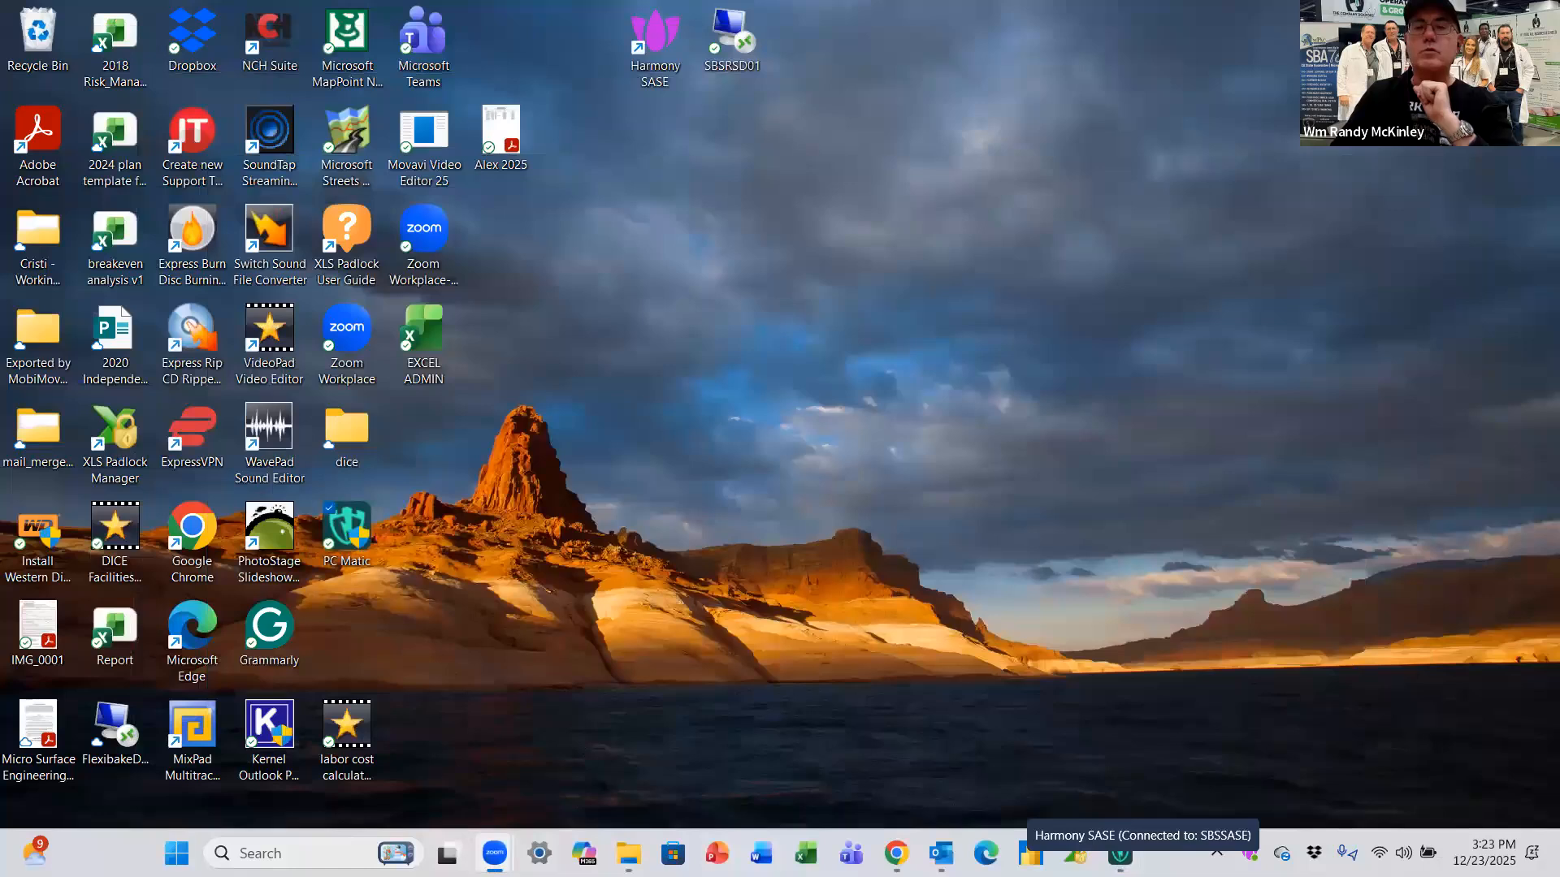
Step: Return to the DICE folder window and launch the app again
mouse_move(629, 853)
left_click(756, 743)
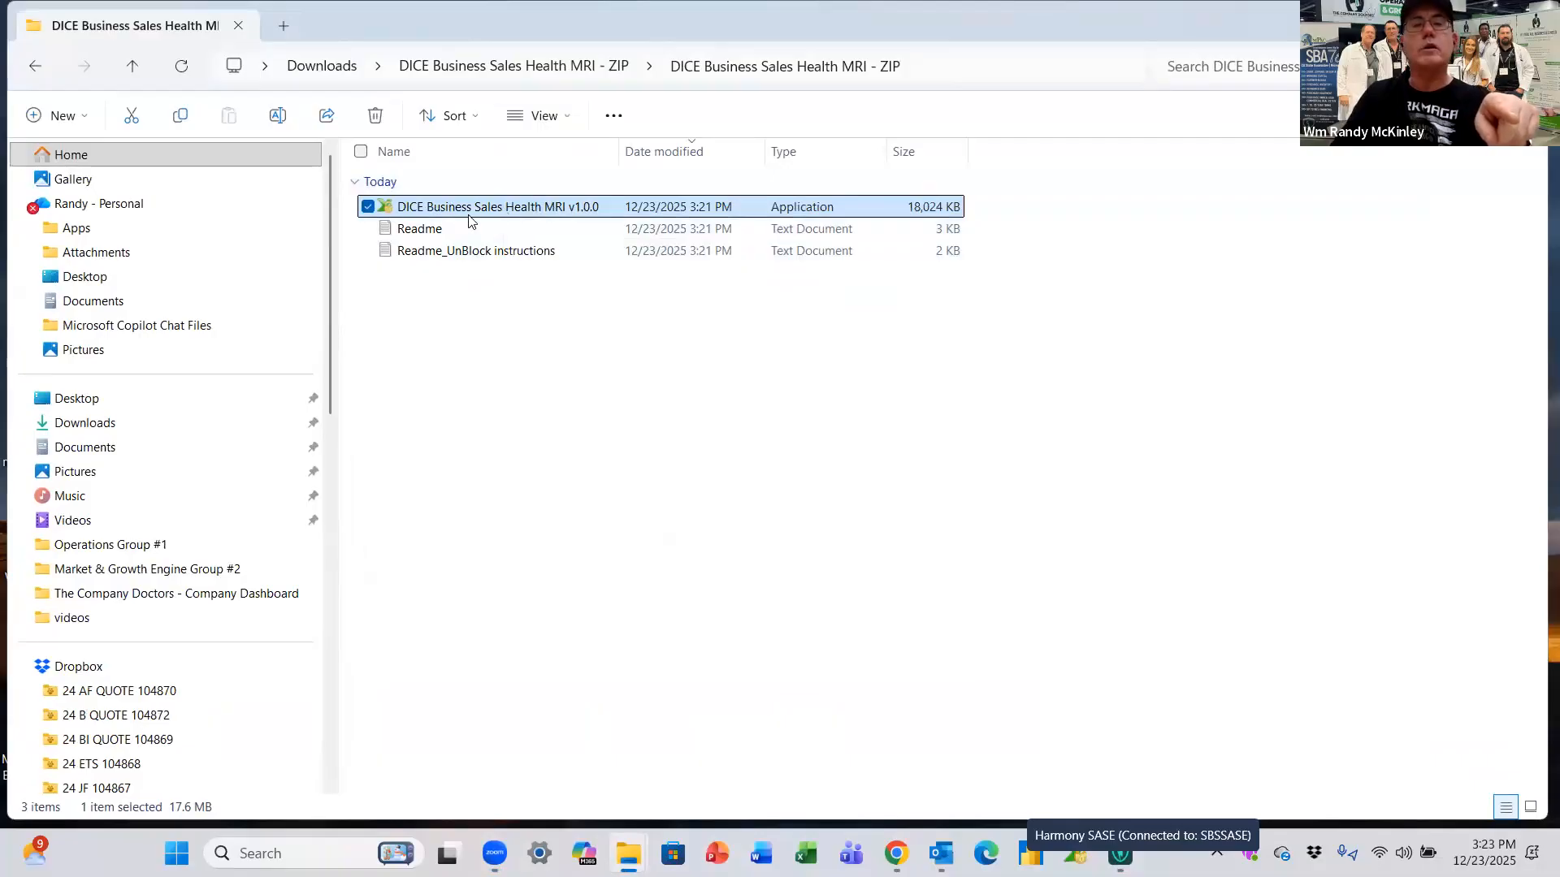
double_click(568, 219)
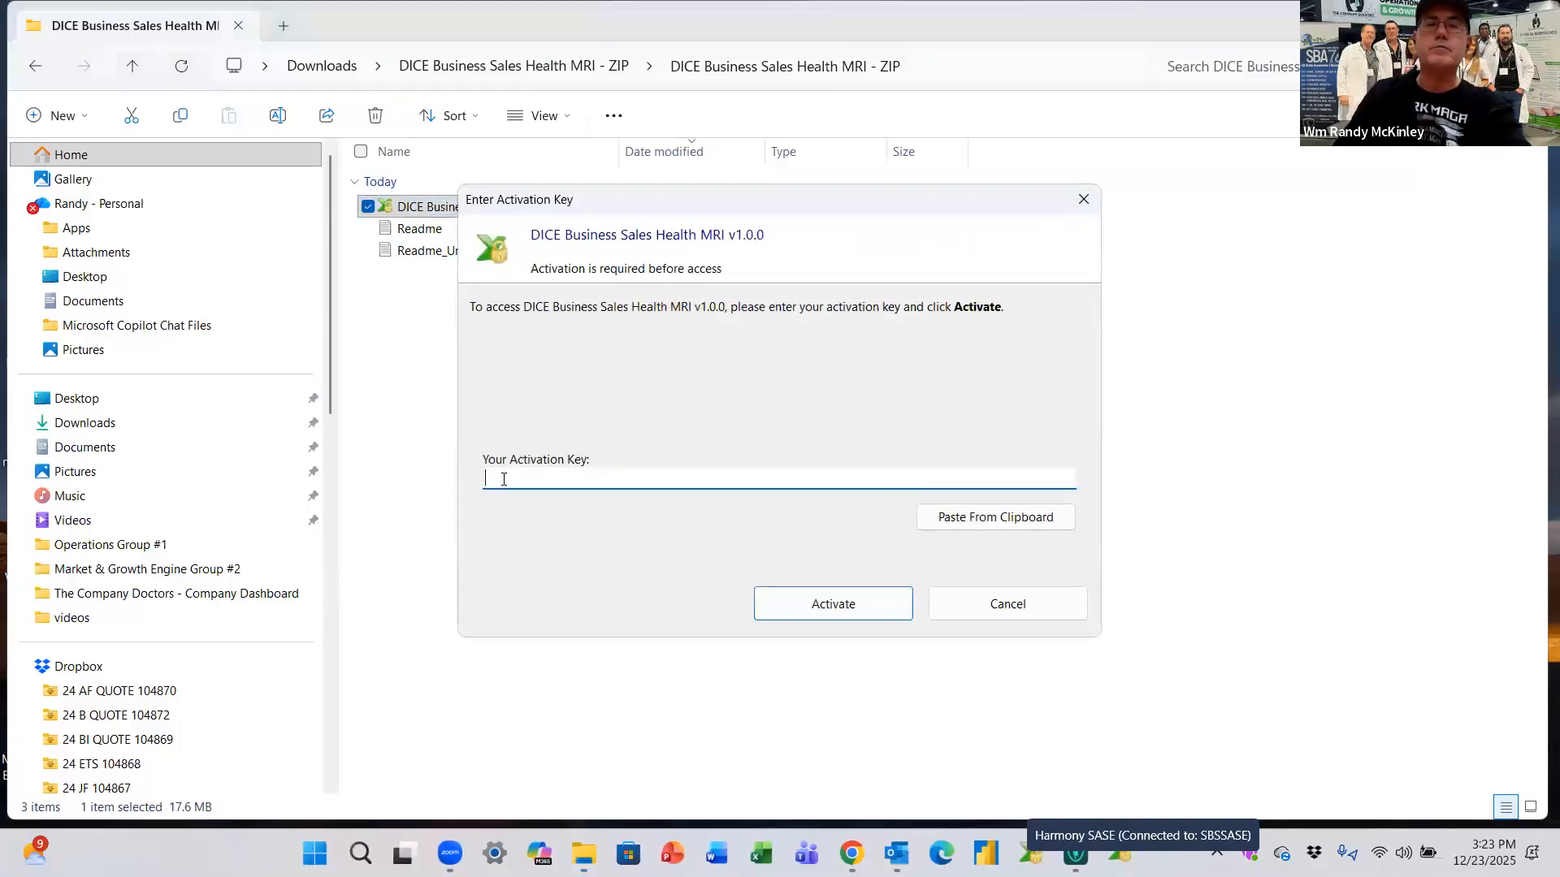
Step: Activate the app with the pasted trial key and acknowledge the success message
right_click(584, 484)
left_click(415, 573)
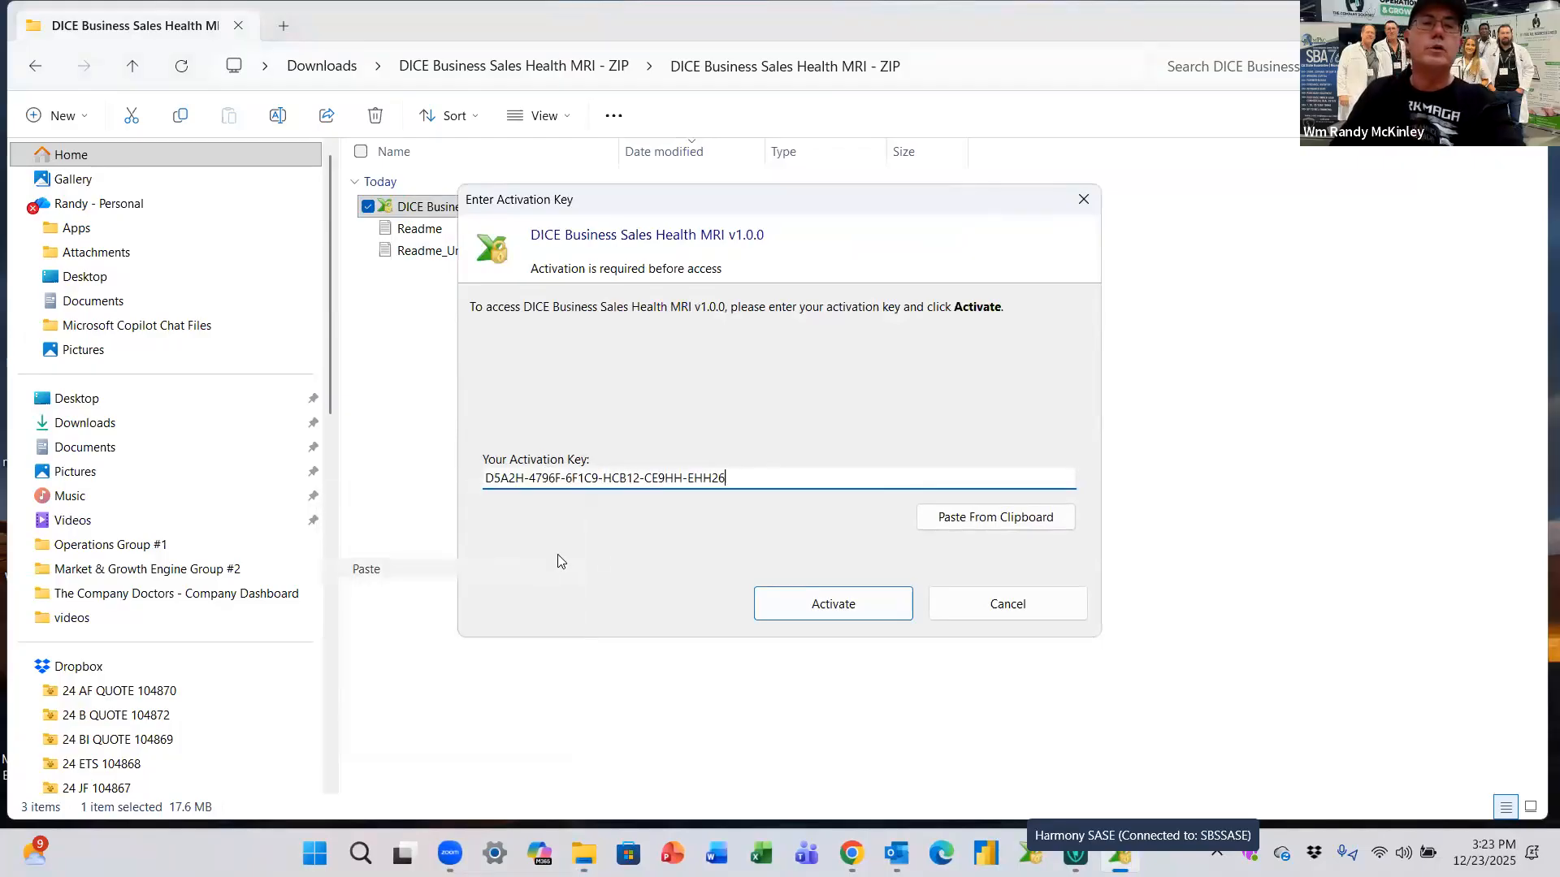
left_click(837, 620)
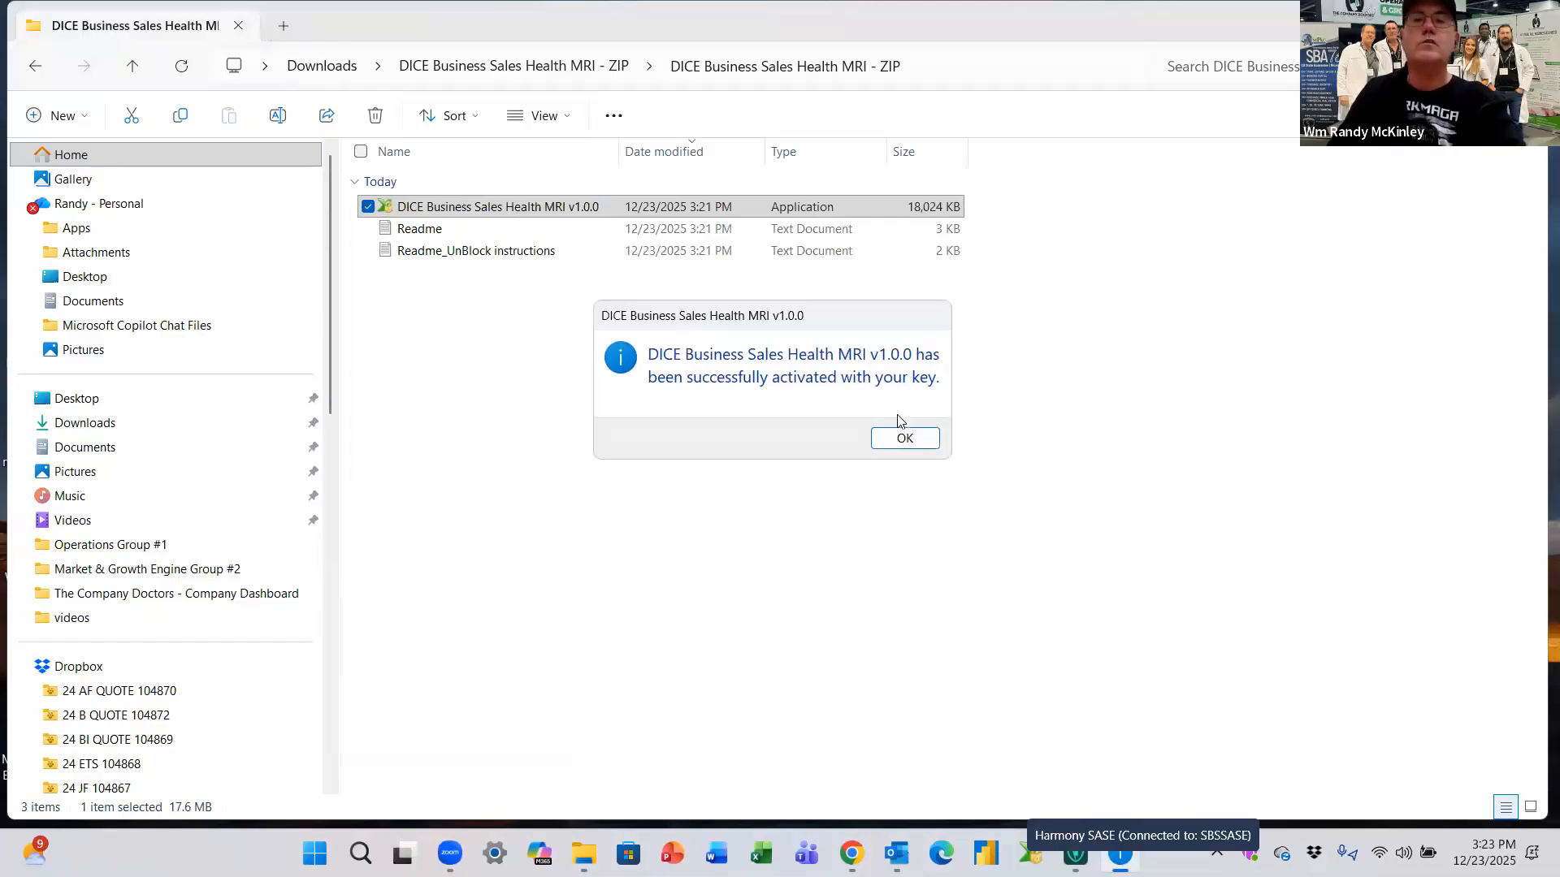
left_click(899, 440)
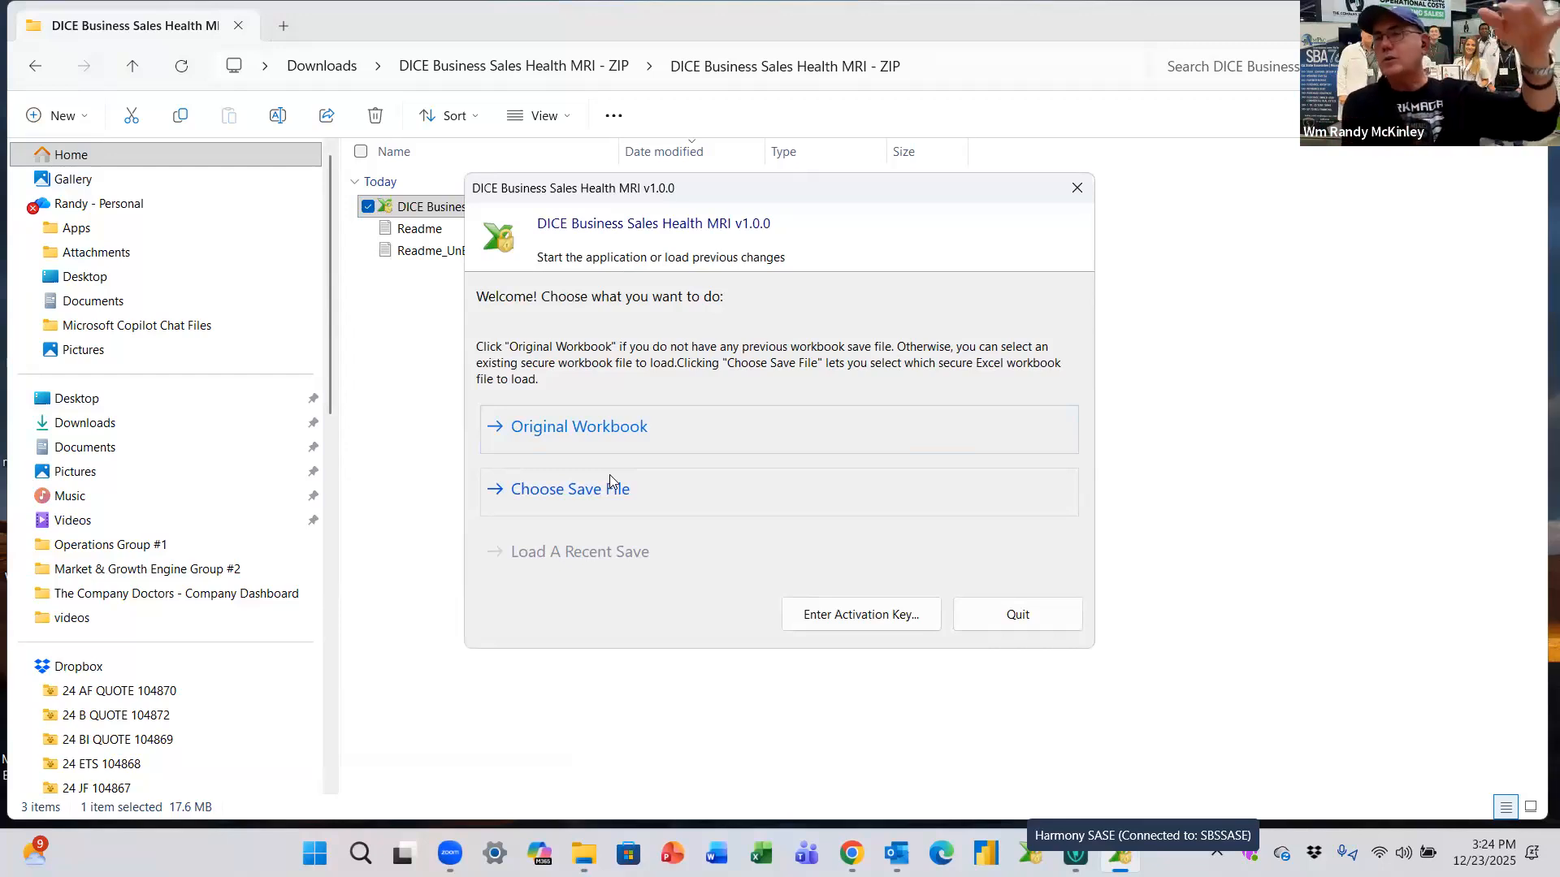
Step: Open the Original Workbook in Excel and select cells F4 and F5 on the ACME sheet
left_click(645, 431)
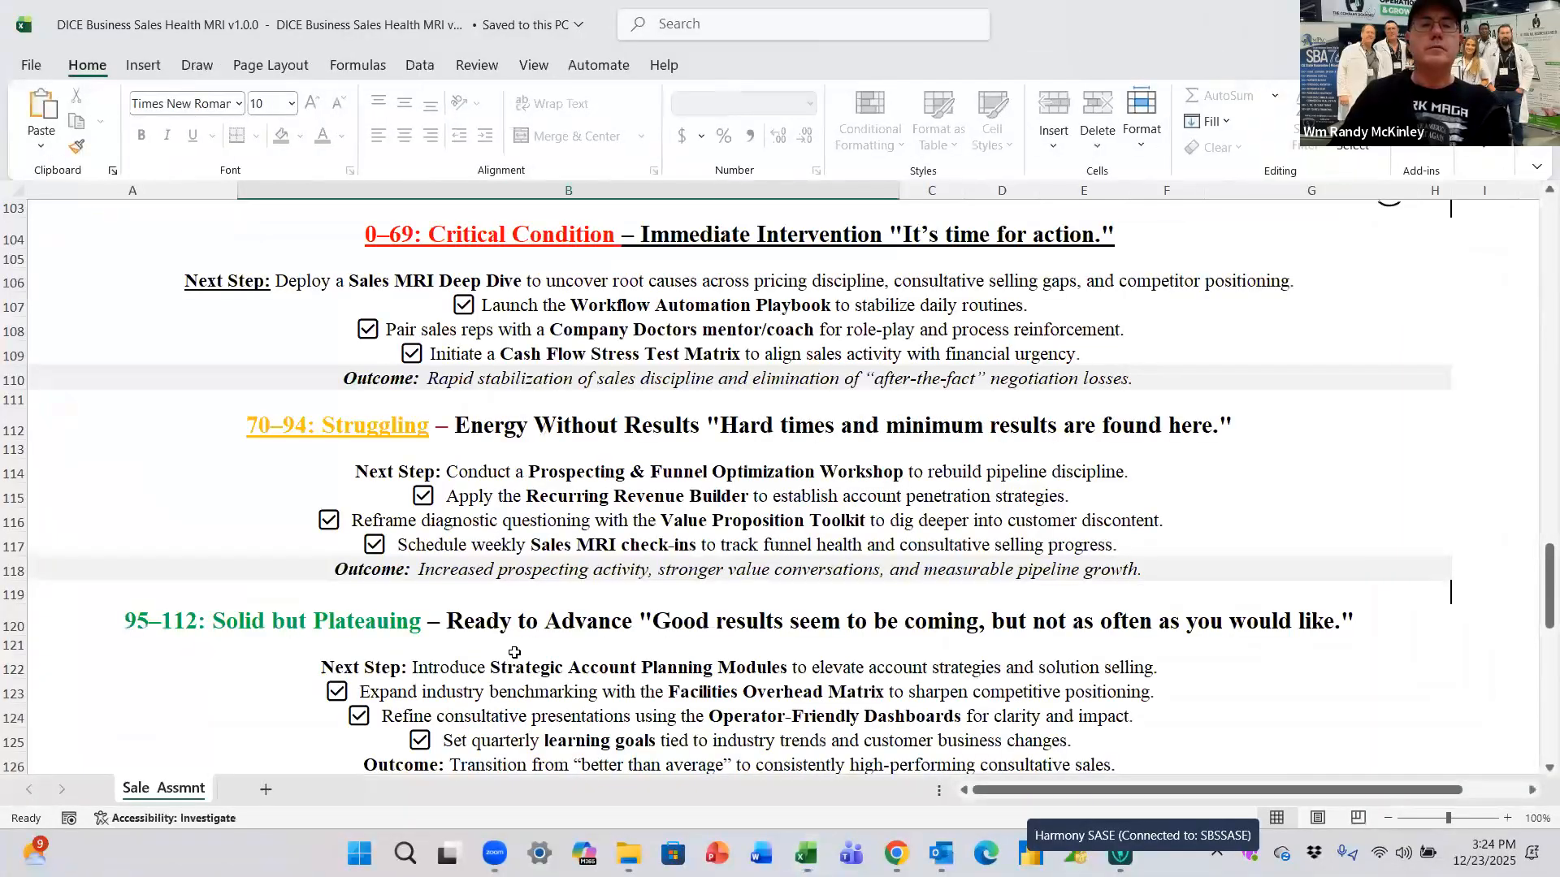
scroll(783, 547, "up", 20)
scroll(787, 472, "up", 12)
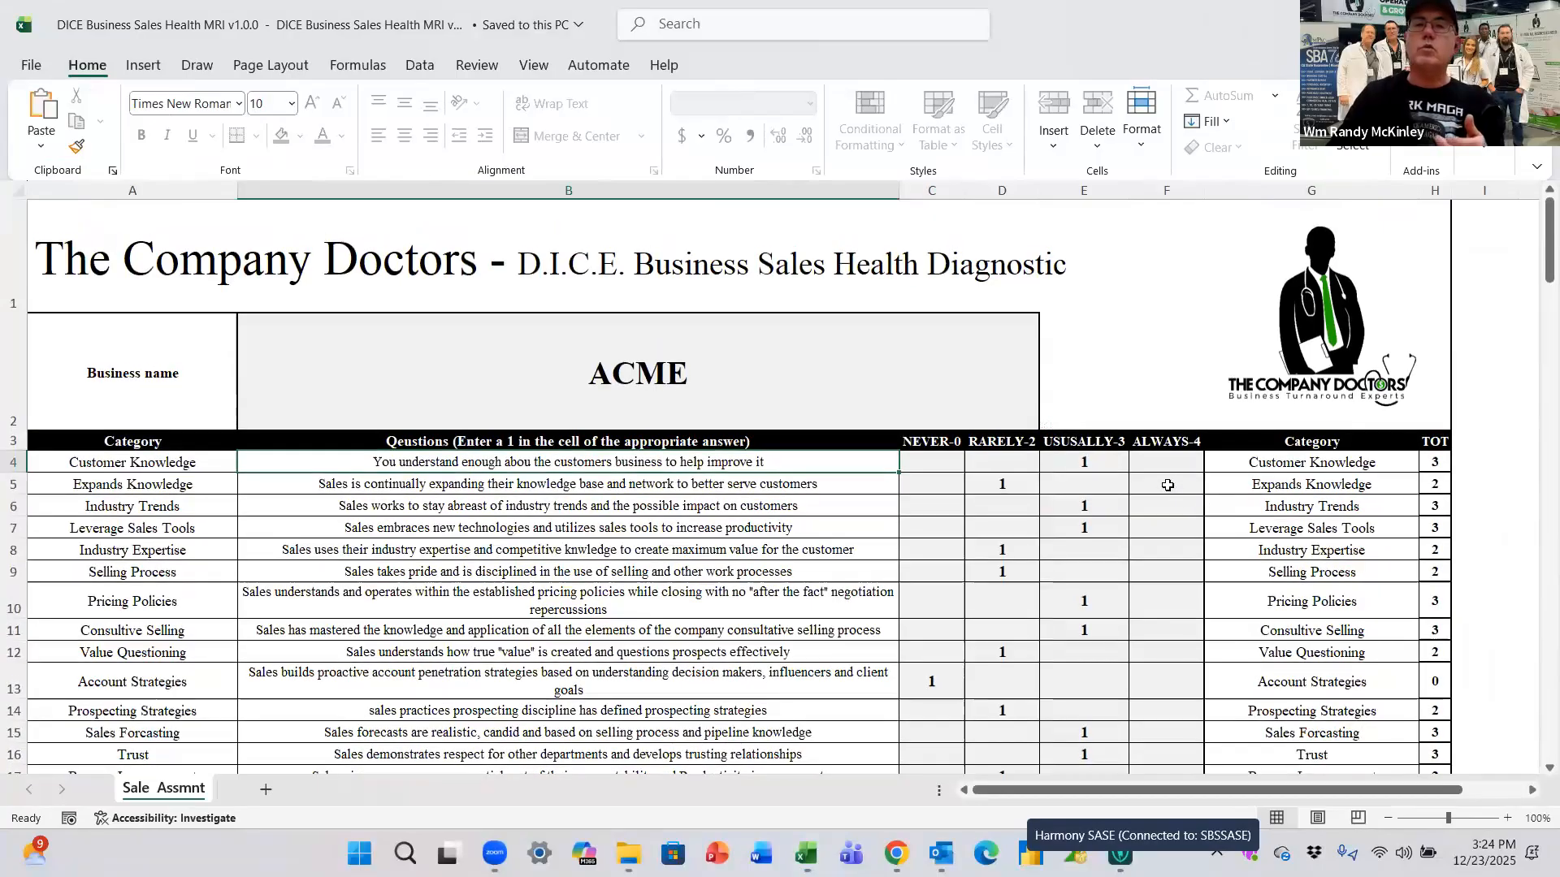
left_click(1179, 464)
left_click(1139, 480)
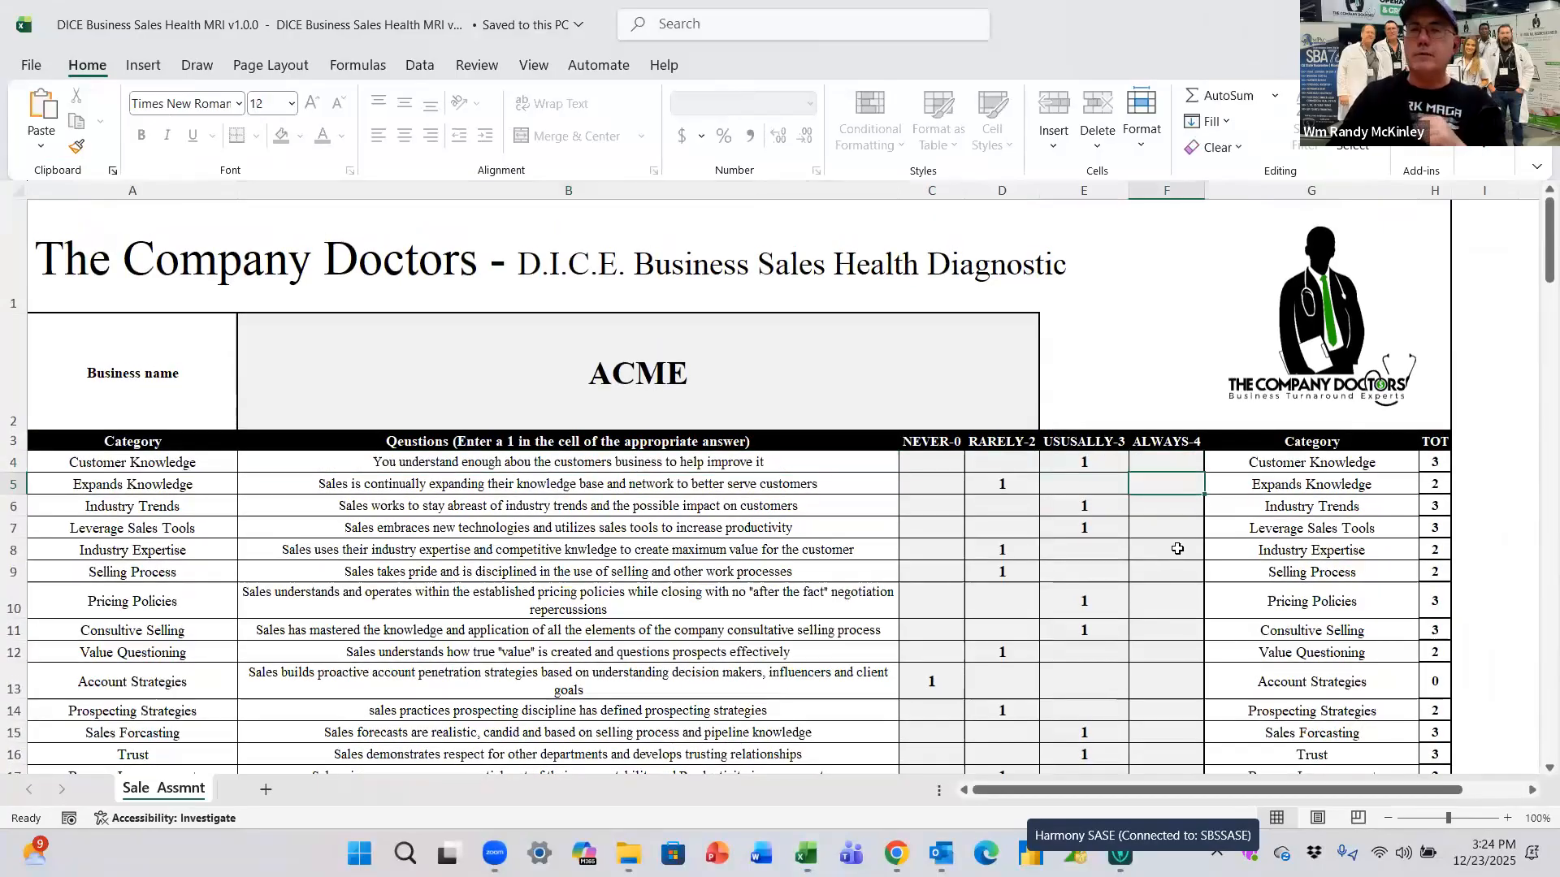